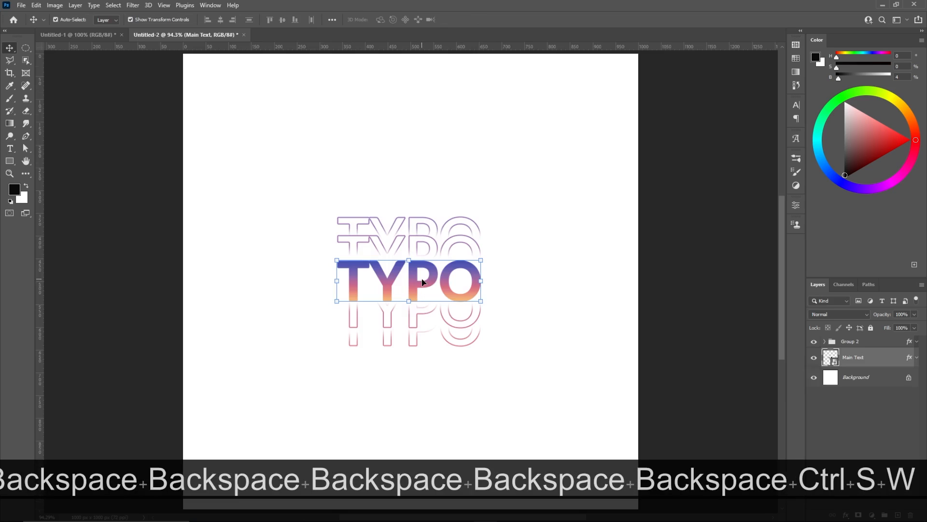
Create a new document 1080 pixels wide and 1080 pixels high
click(544, 362)
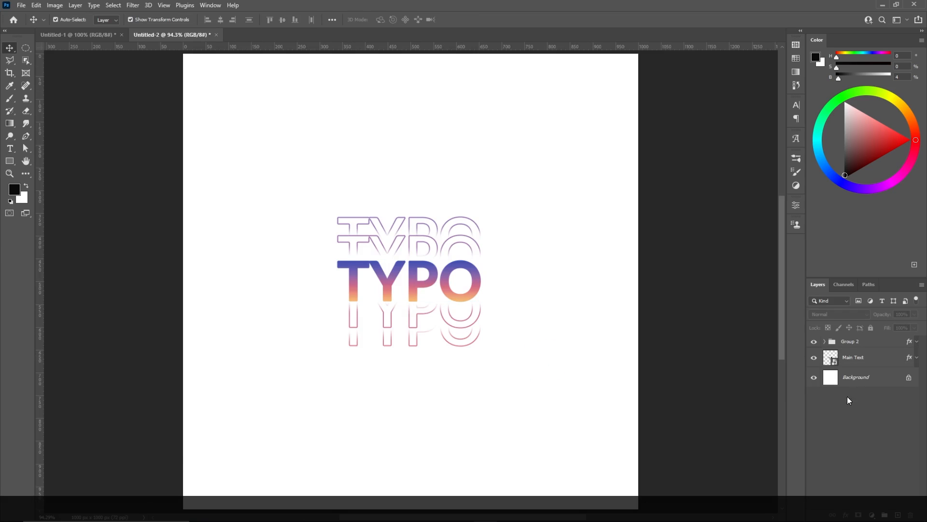
scroll(480, 290, down, 3)
key(ctrl+n)
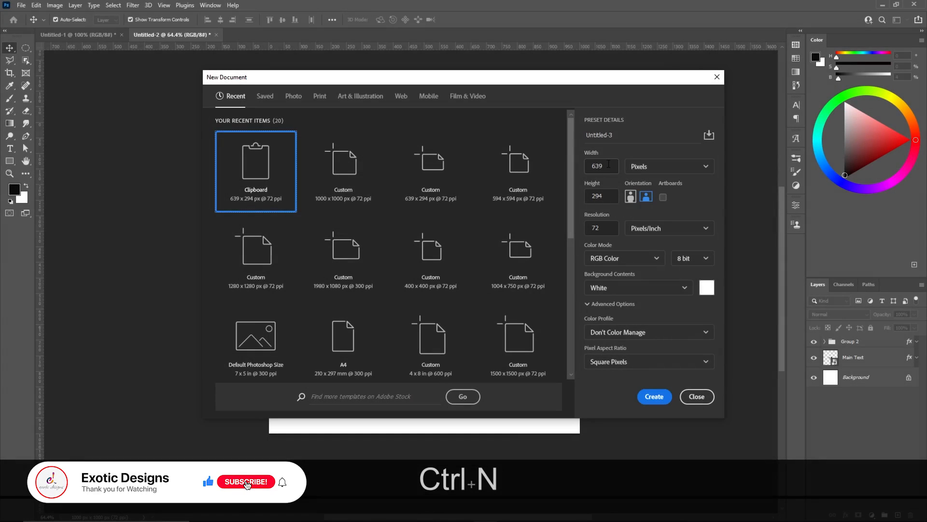
double_click(608, 164)
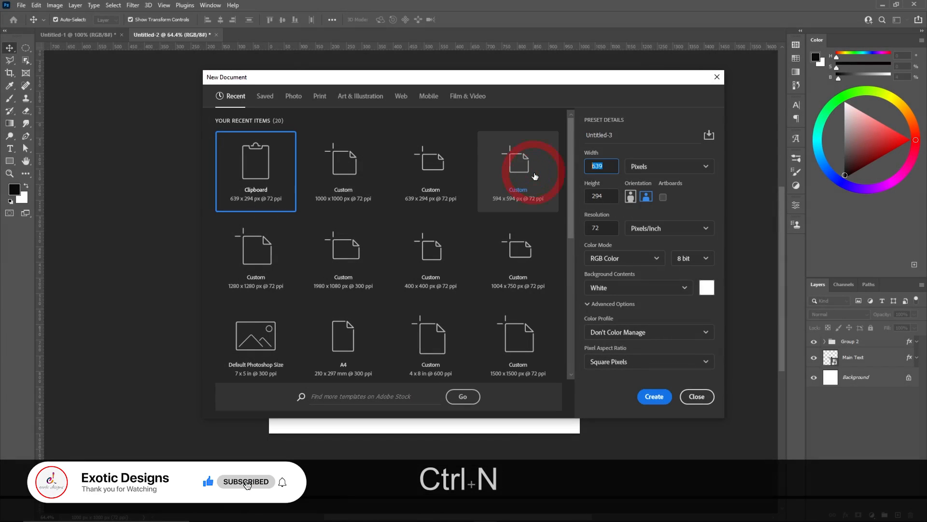
text(1080)
key(Tab)
key(Tab)
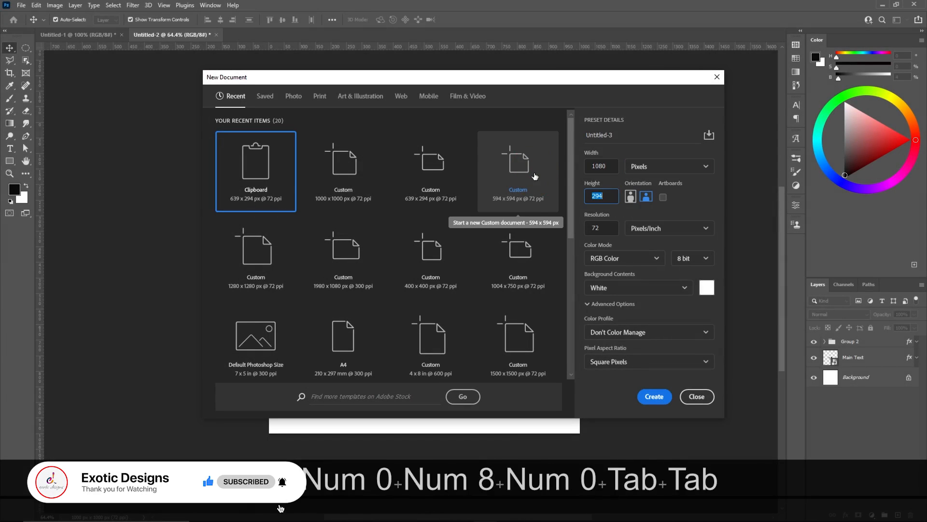
text(1080)
click(655, 396)
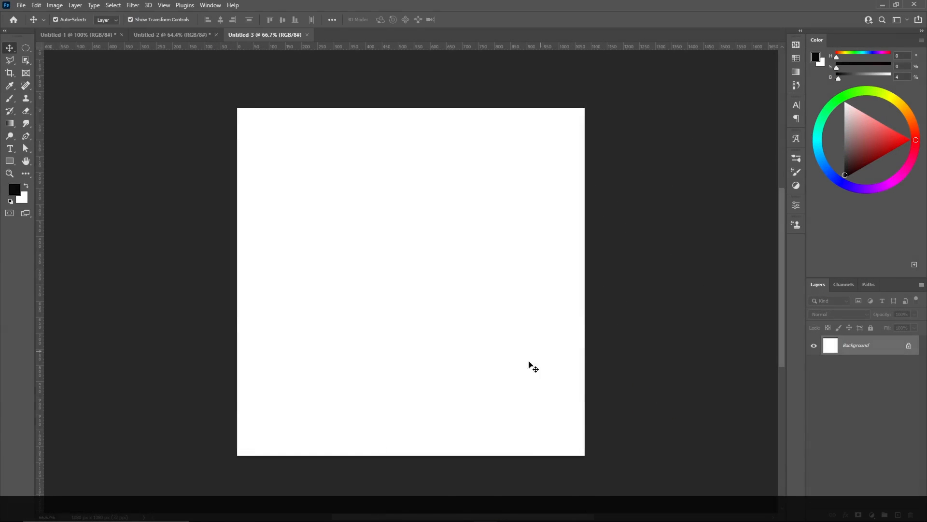
Add the text TYPOGRAPHY in Lato Bold 118 pt near the middle of the canvas
key(t)
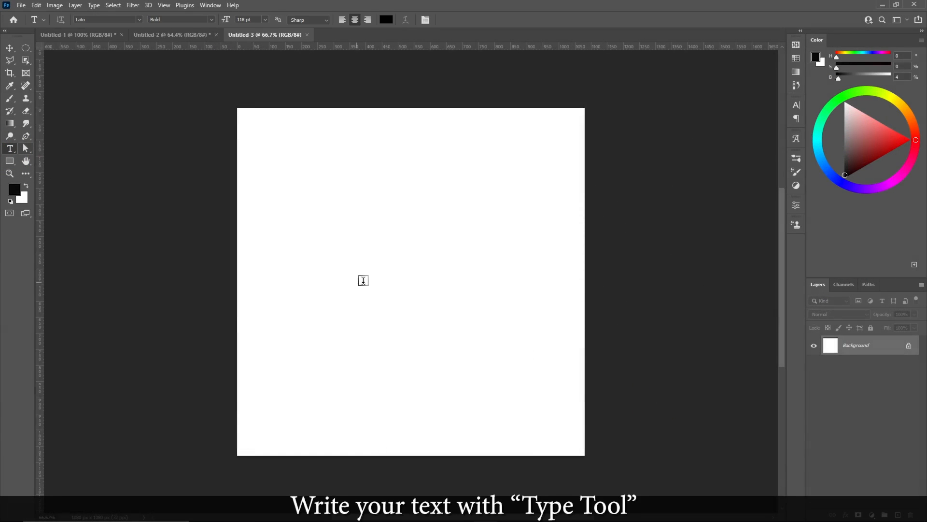
click(371, 272)
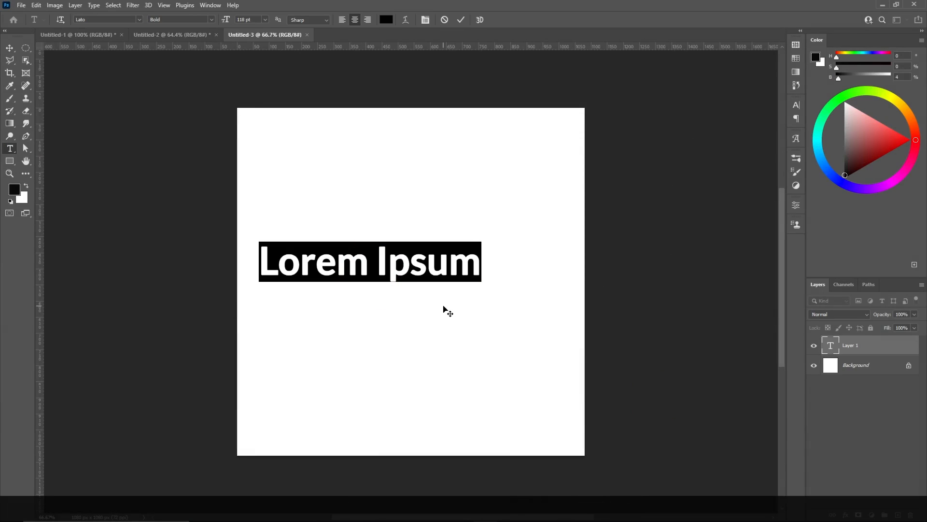
text(TY)
key(BackSpace)
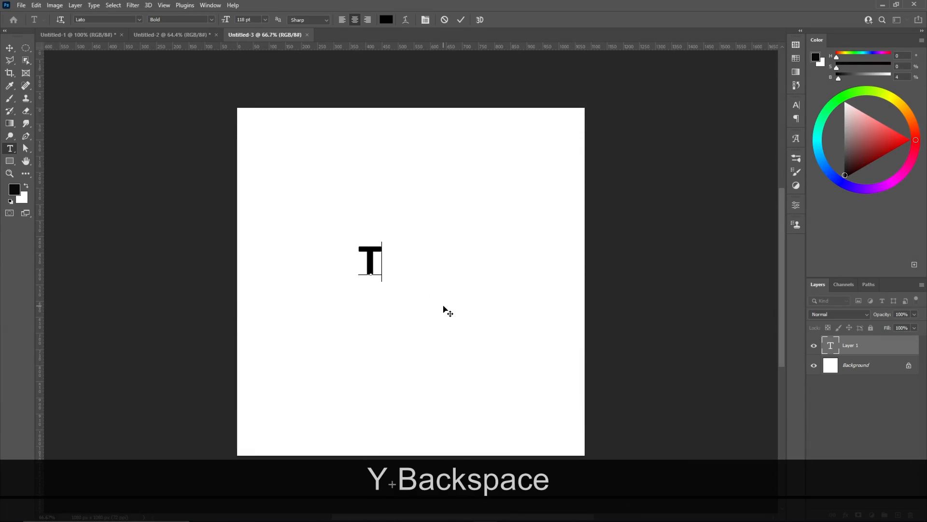
text(YPO)
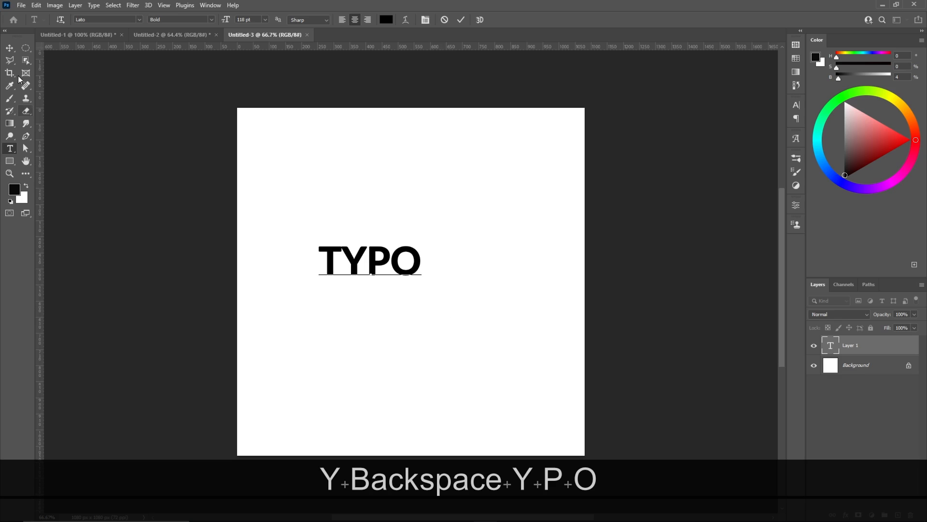
text(GRAPHY)
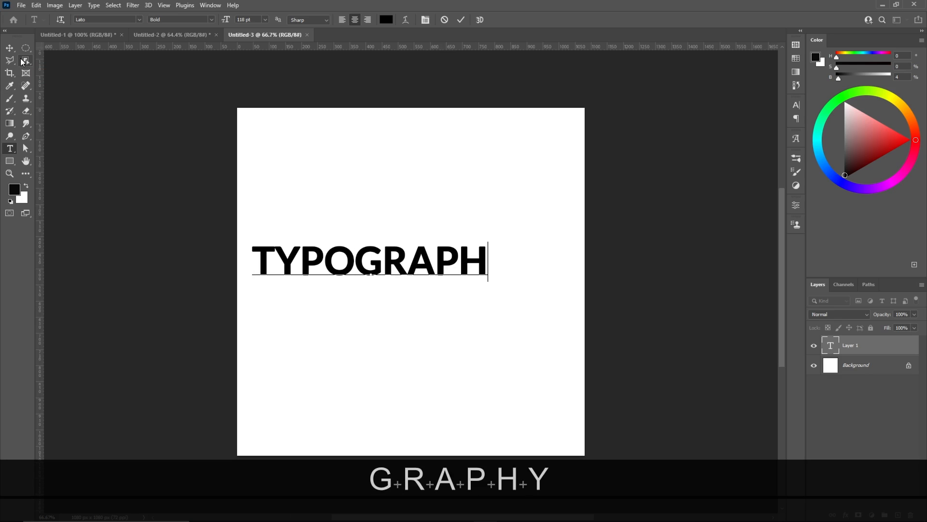
click(10, 48)
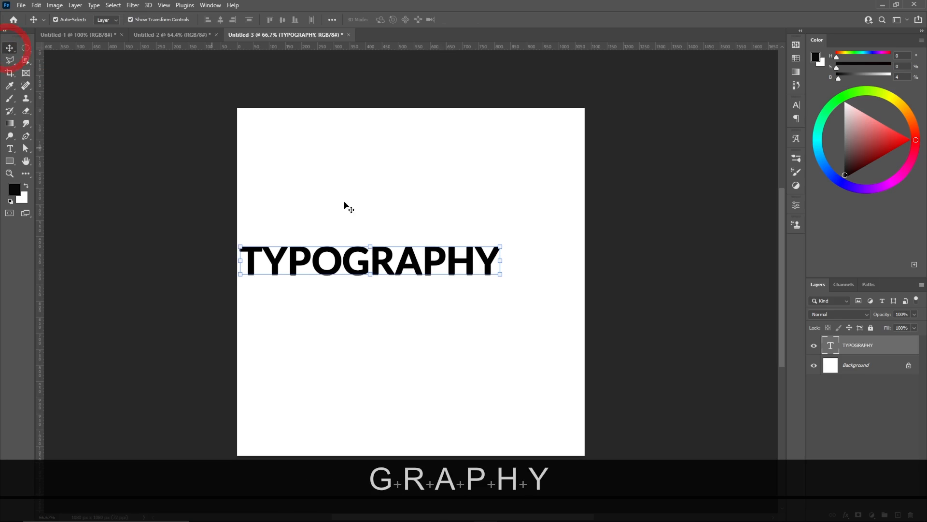
Move the TYPOGRAPHY text to the middle of the canvas and align it to the canvas's vertical center
drag(400, 266, 443, 278)
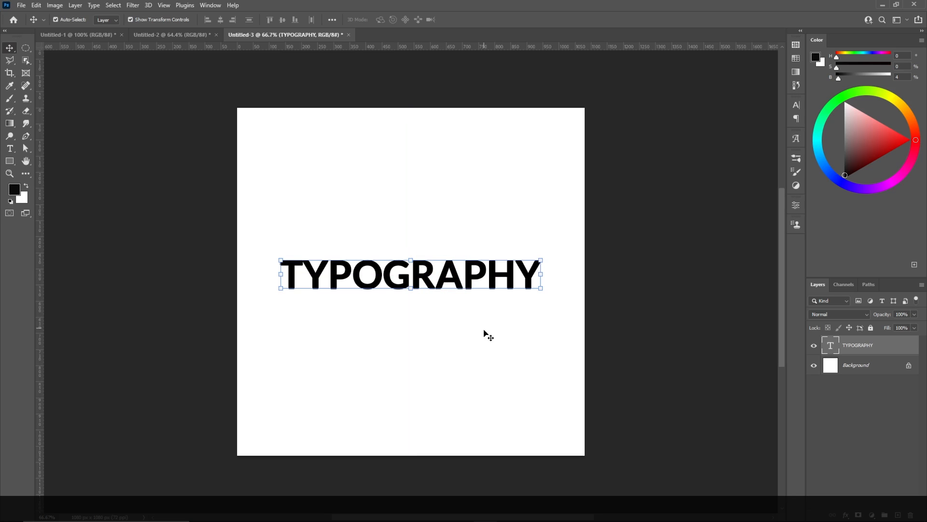
key(ctrl+a)
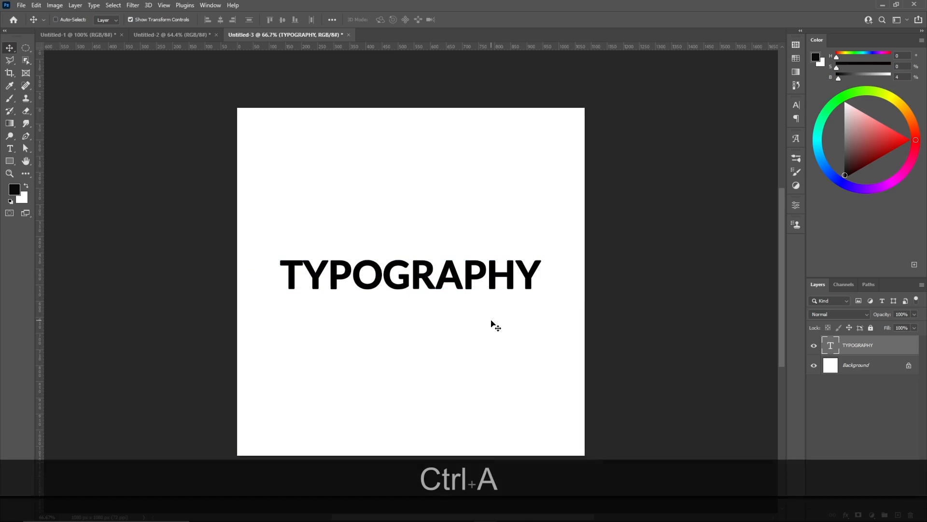
click(283, 19)
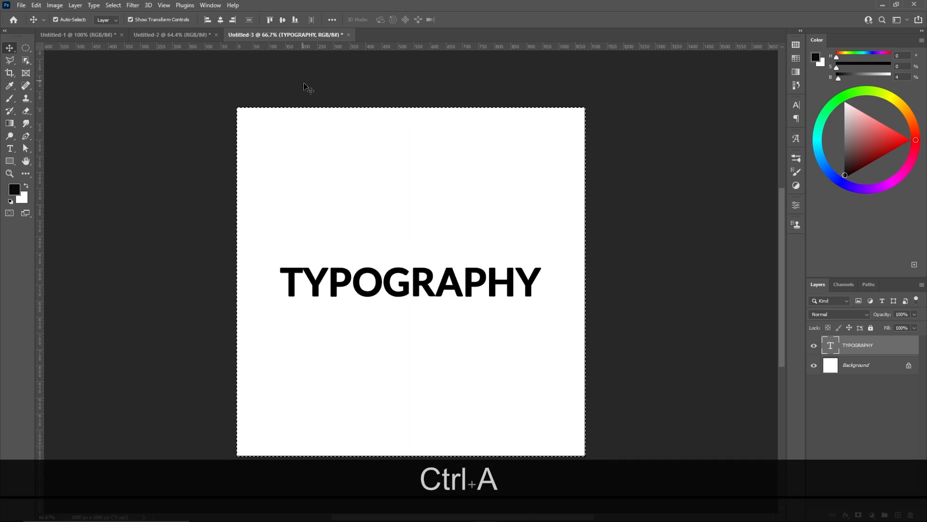
key(ctrl+d)
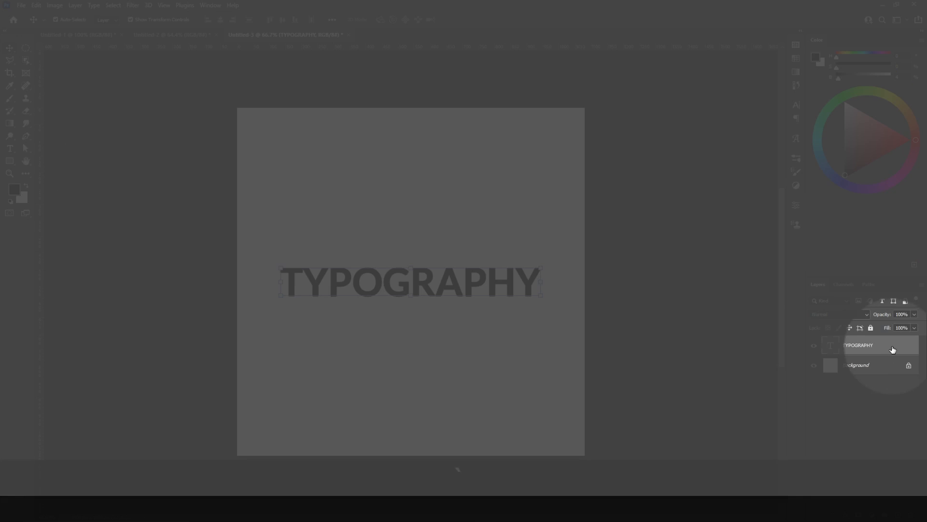
Convert the TYPOGRAPHY text layer to a smart object and rename it Main Text
right_click(900, 347)
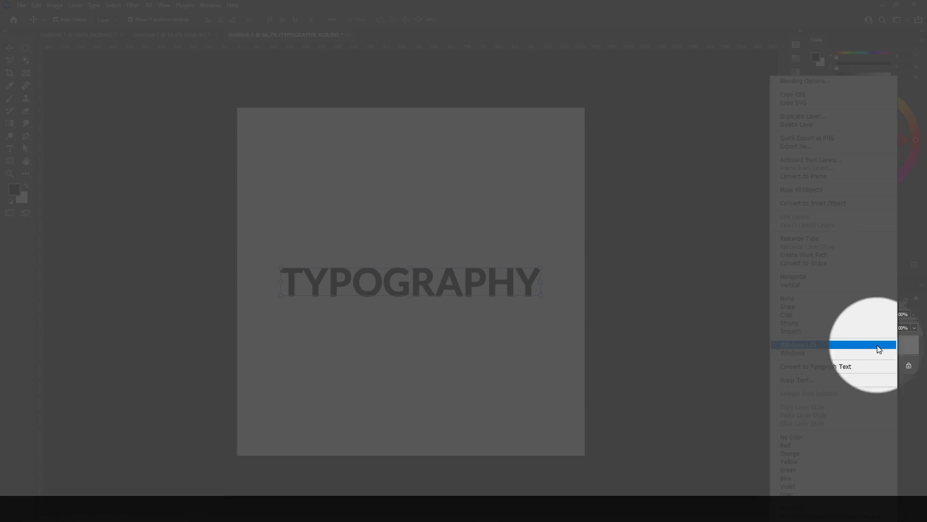
click(812, 203)
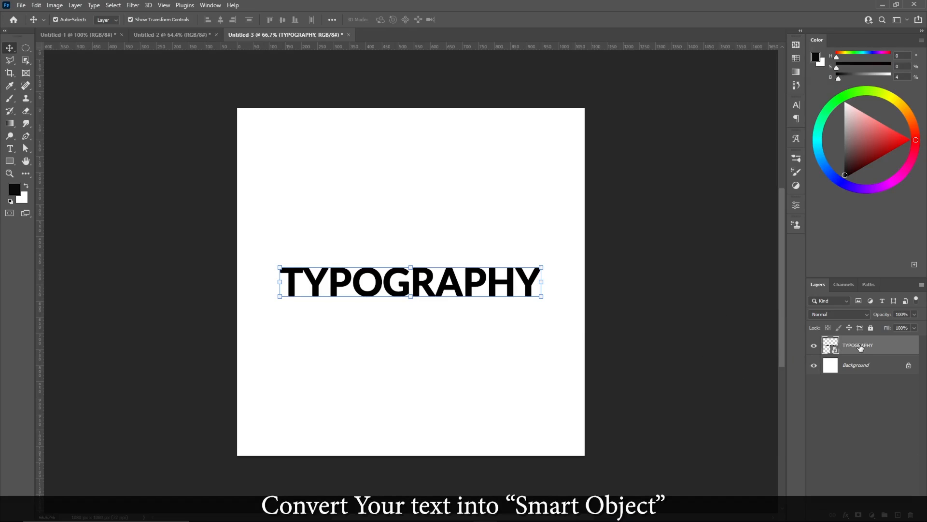
text(M)
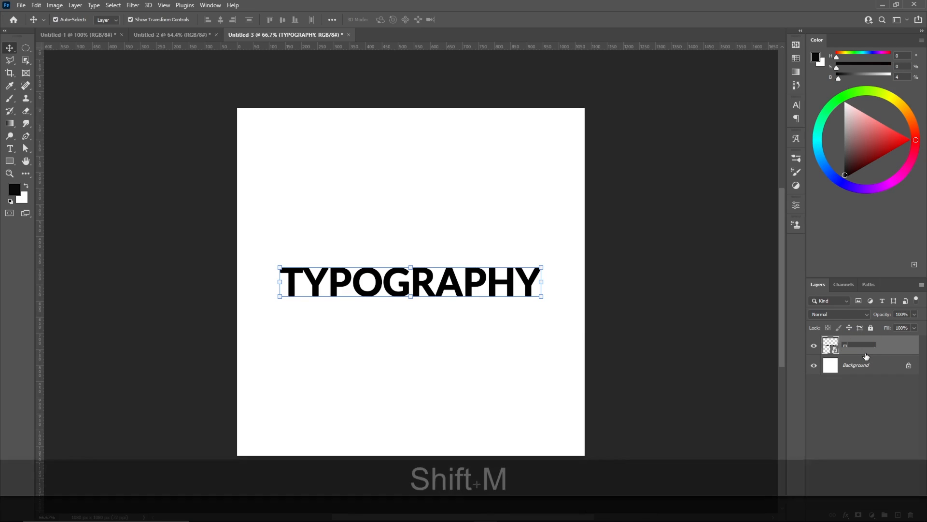
key(BackSpace)
text(MAIN)
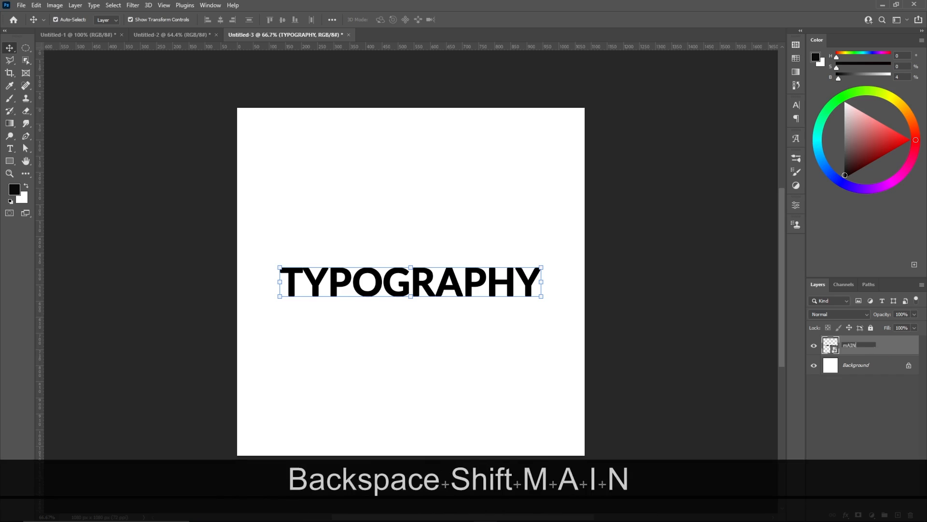
key(BackSpace)
key(BackSpace)
key(BackSpace)
key(BackSpace)
key(Caps_Lock)
text(Main )
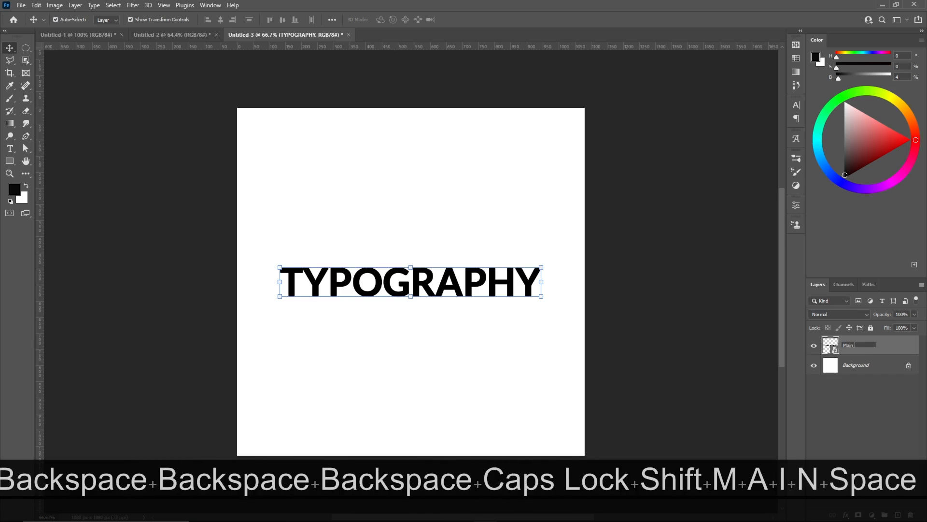
text(Text)
key(Return)
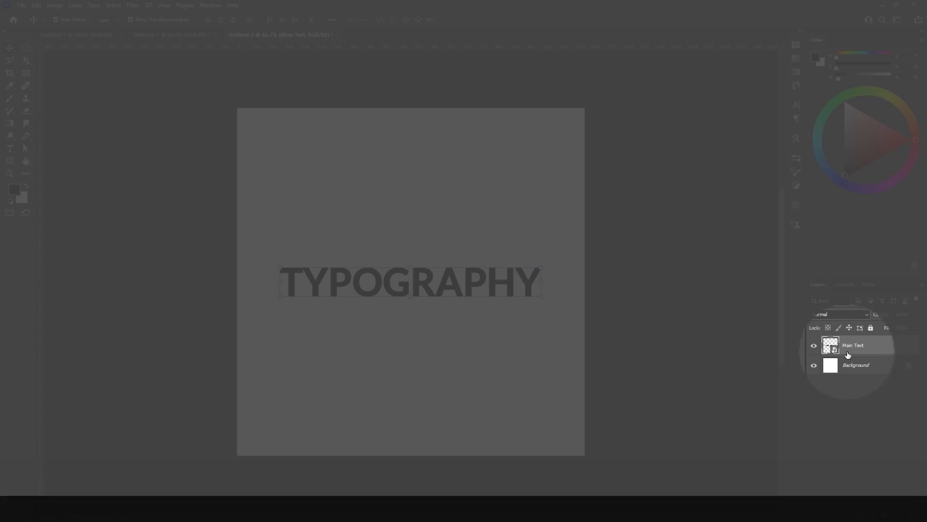
Duplicate the Main Text layer and name the duplicate Copy 1
right_click(865, 345)
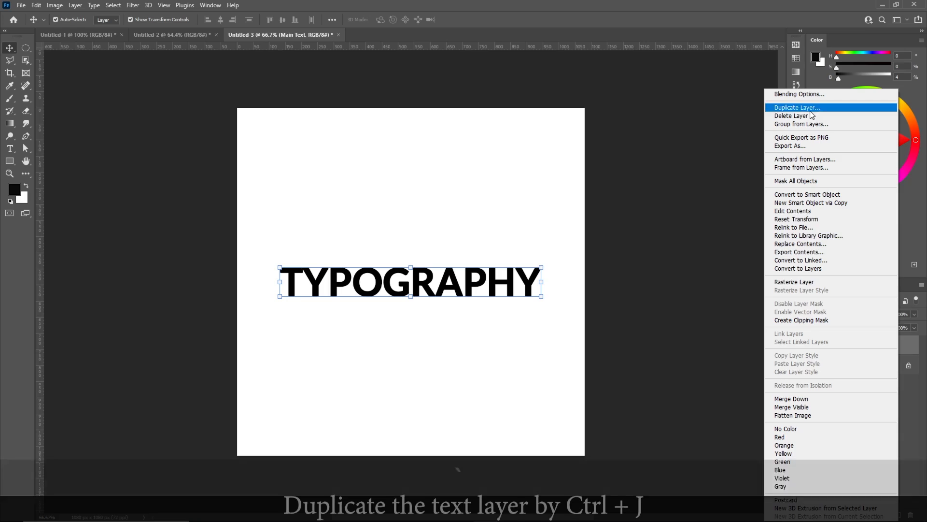
click(555, 352)
key(ctrl+j)
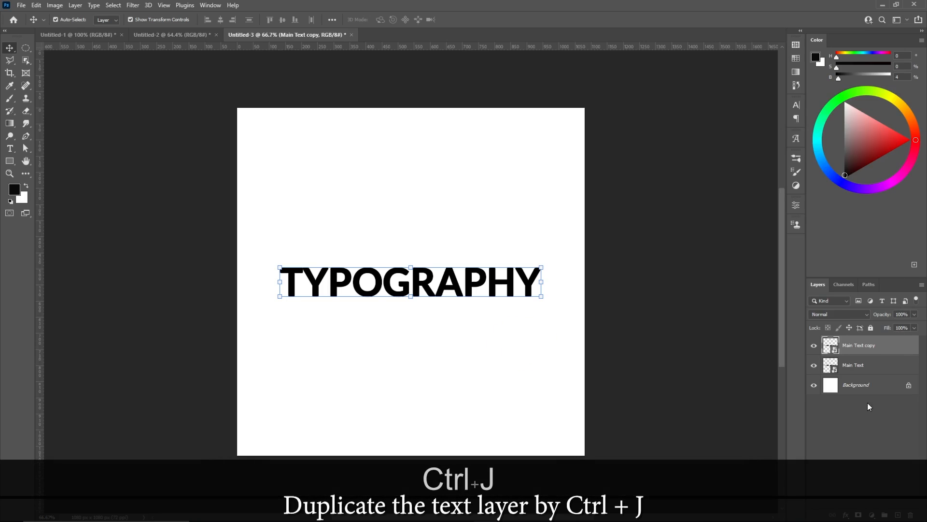
double_click(859, 346)
text(Copy 1)
key(Return)
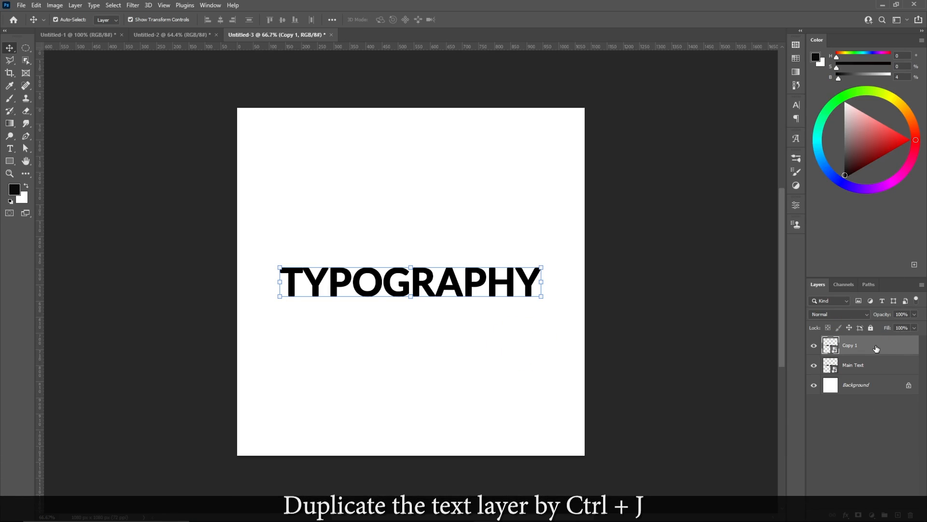
Move the Copy 1 layer straight up by 50 px so it overlaps the main text
key(shift+Up)
key(shift+Up)
key(shift+Up)
key(shift+Up)
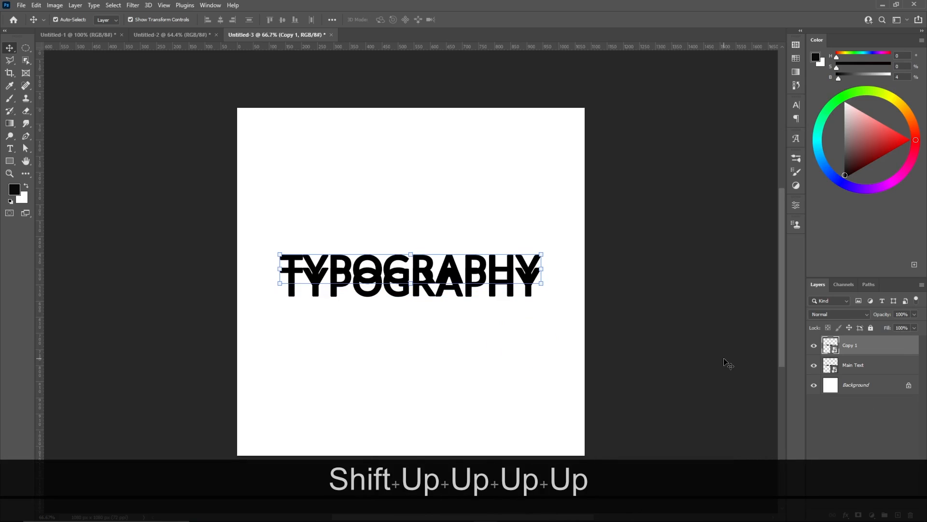
key(shift+Up)
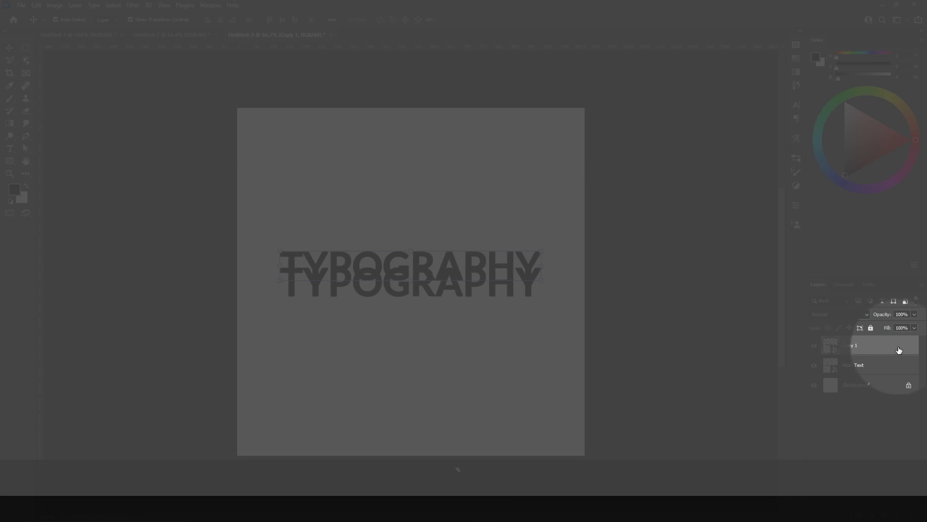
Set the fill opacity of the Copy 1 layer to 0 in its blending options
right_click(903, 345)
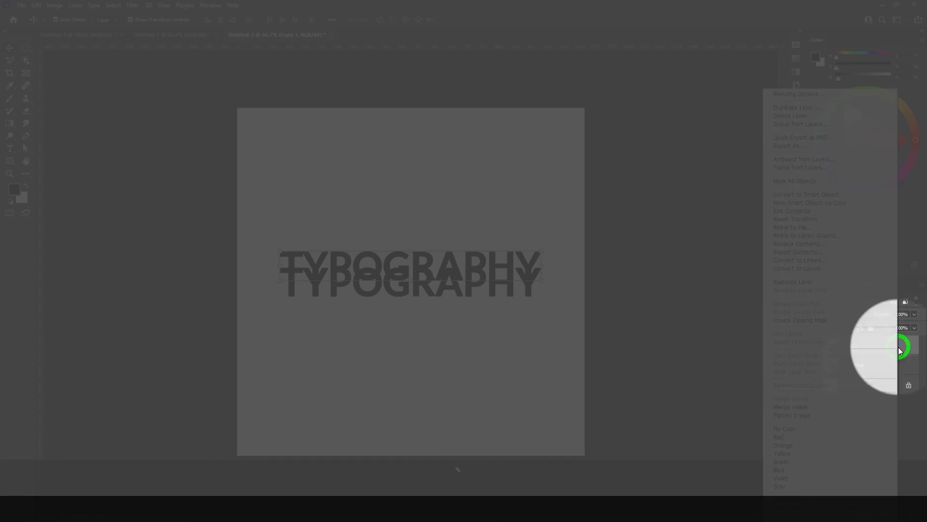
click(810, 96)
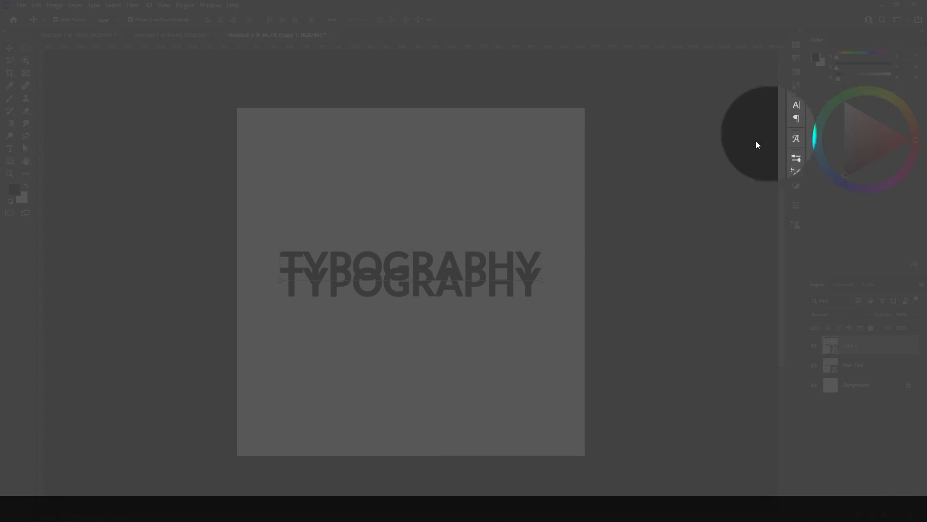
drag(702, 21, 708, 169)
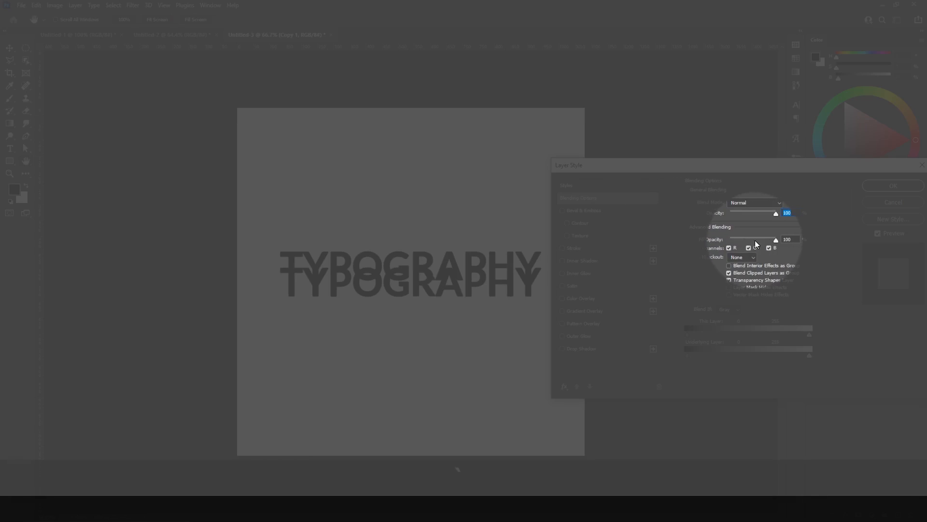
drag(775, 240, 729, 242)
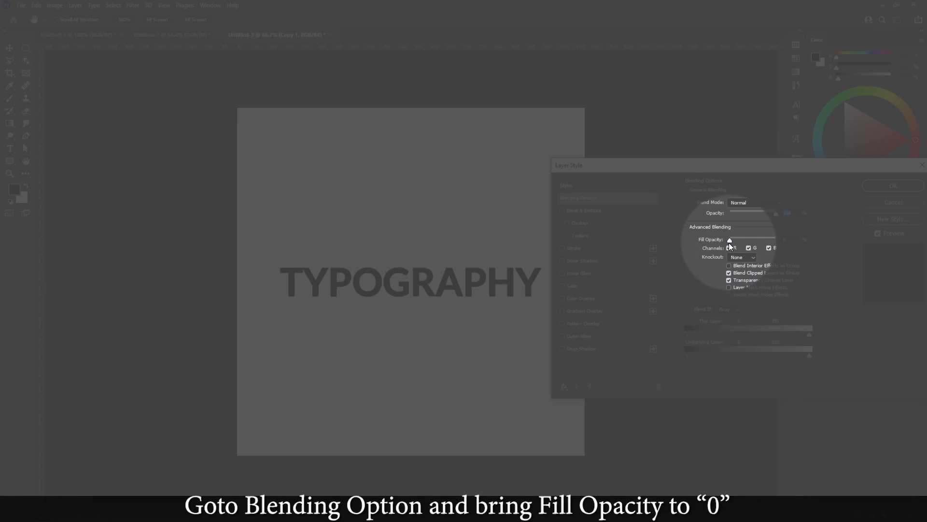
Add a black 2 px stroke with Center position to the Copy 1 layer and apply the layer style
click(563, 249)
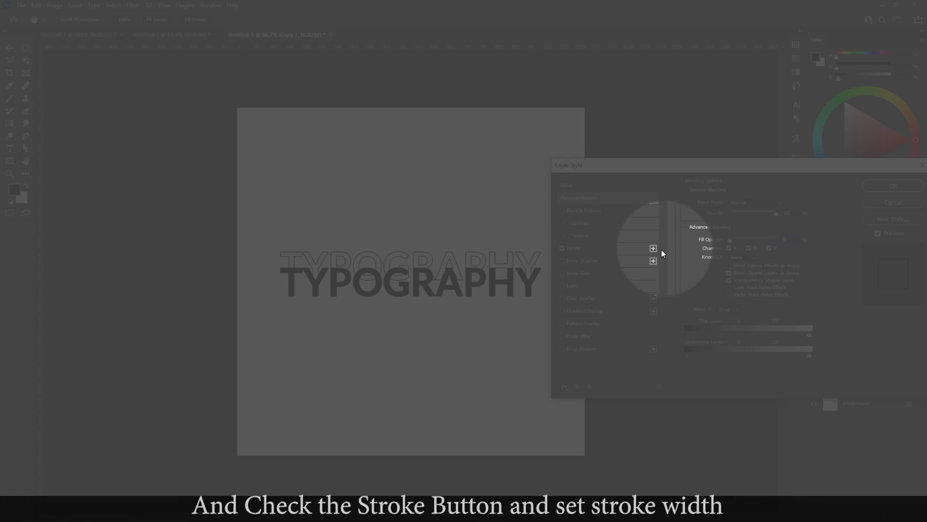
click(587, 250)
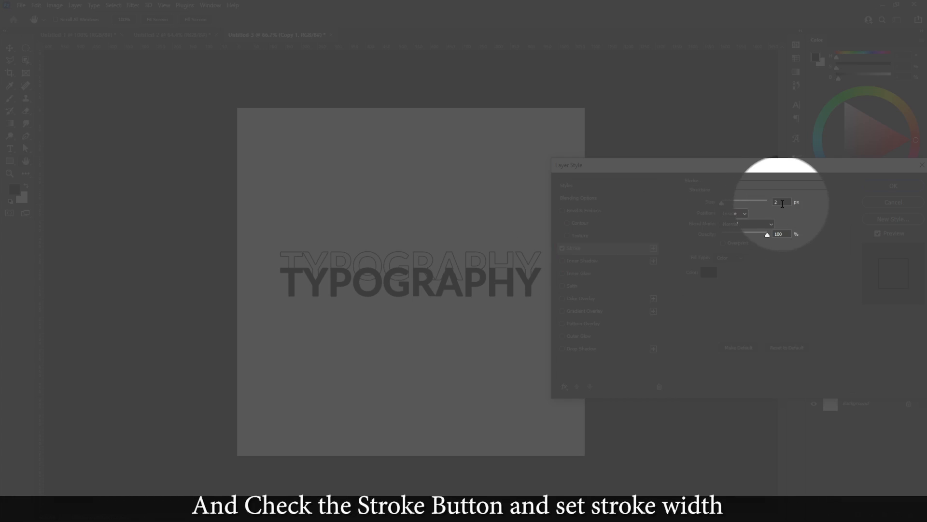
click(741, 213)
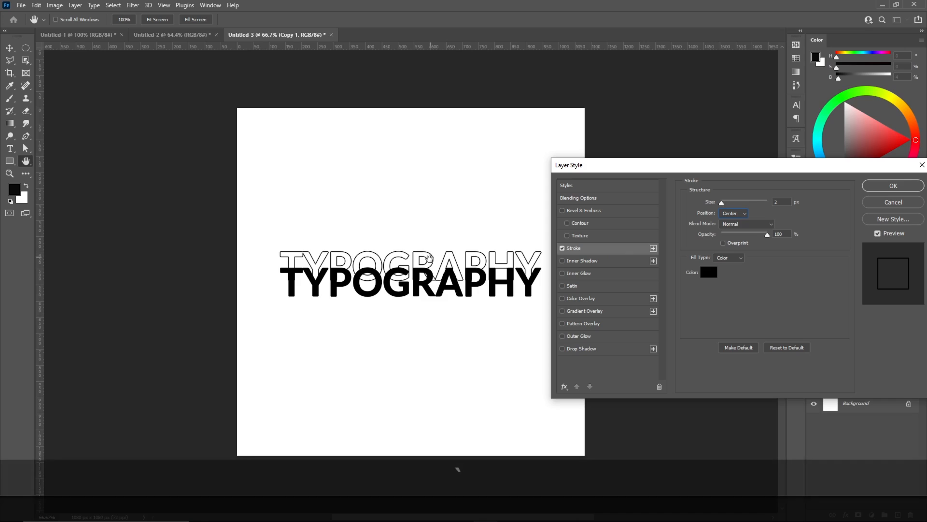
click(893, 186)
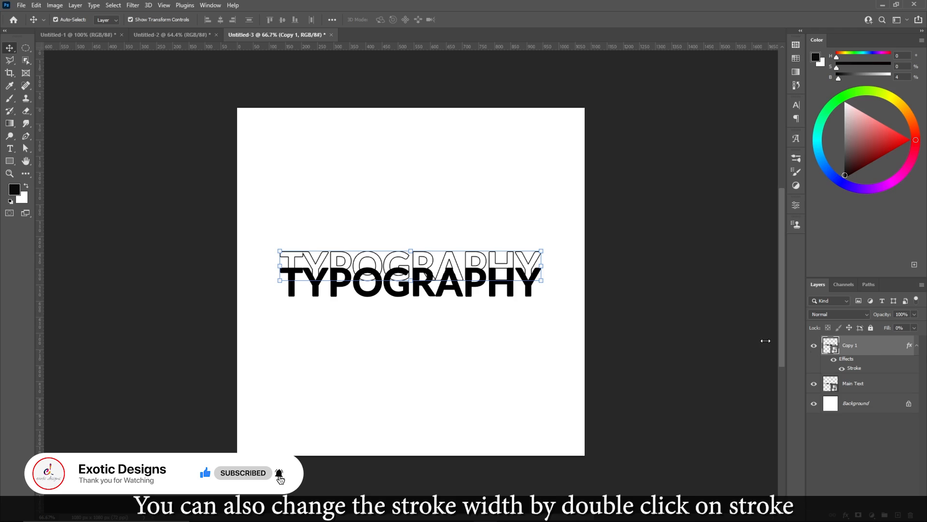
Try a thicker stroke on the Copy 1 layer, and finish with the stroke size set to 2 px
double_click(861, 368)
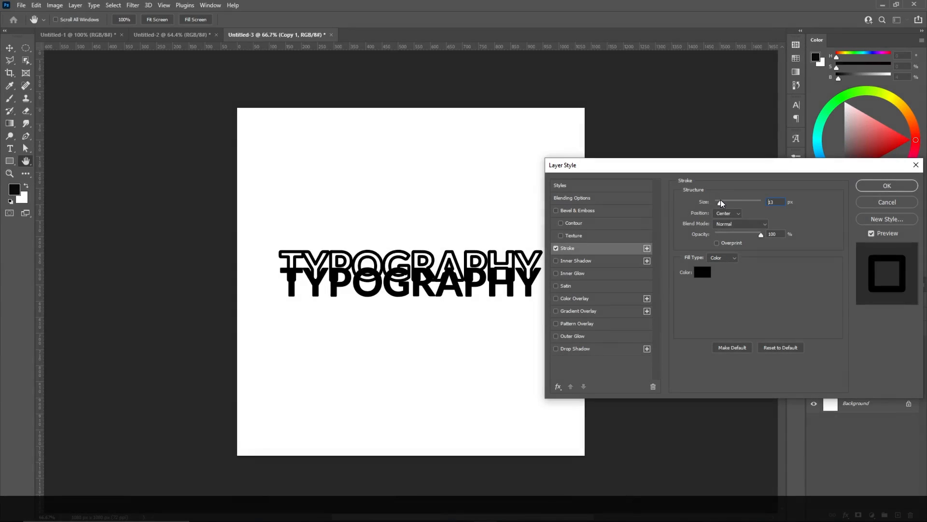
drag(721, 202, 717, 202)
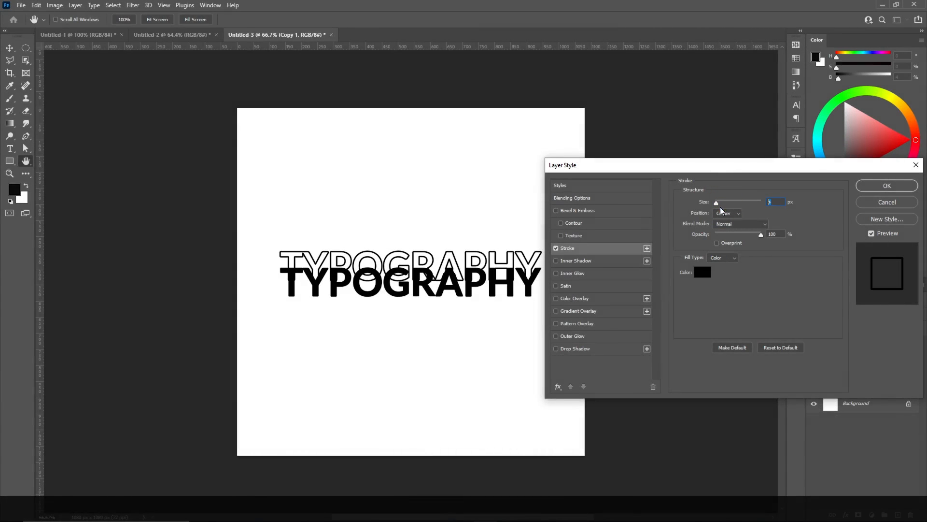
text(2)
key(Return)
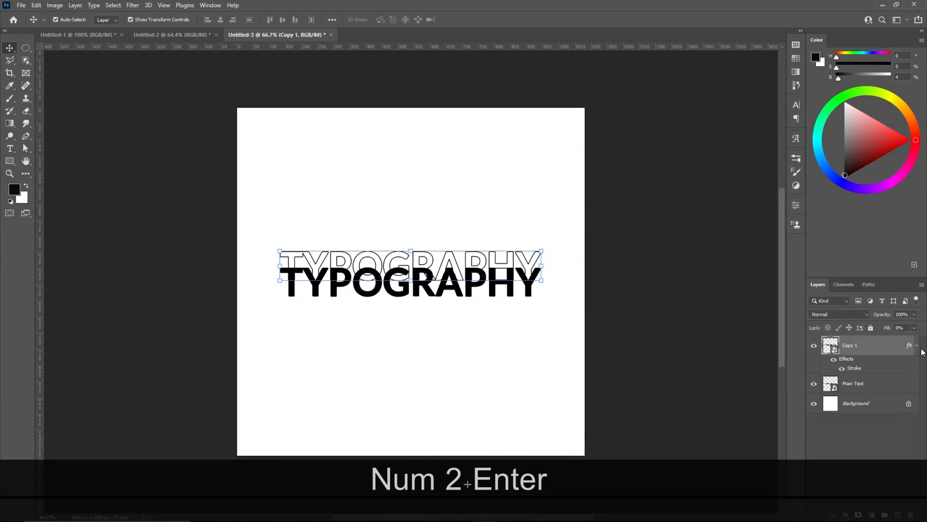
Duplicate the Copy 1 layer and move the duplicate straight down by about 100 px so it overlaps the lower part of the main text
click(917, 346)
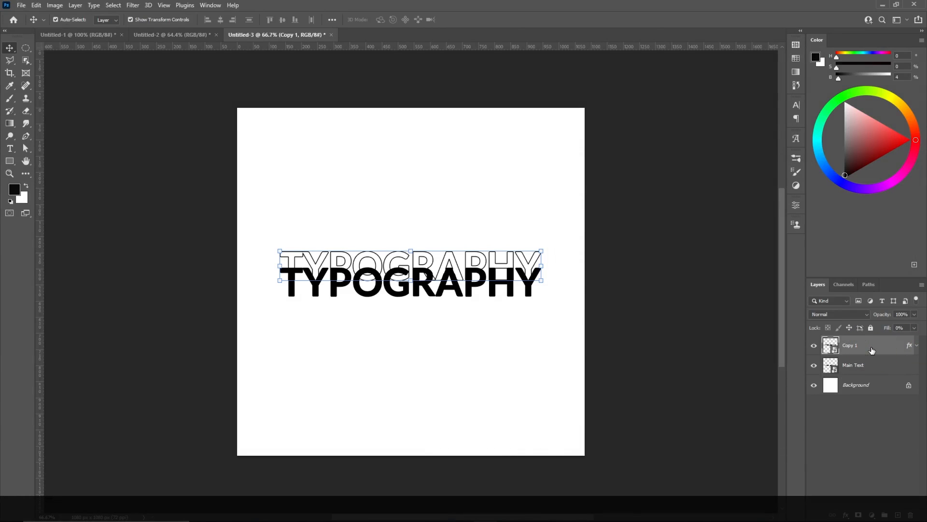
key(ctrl+j)
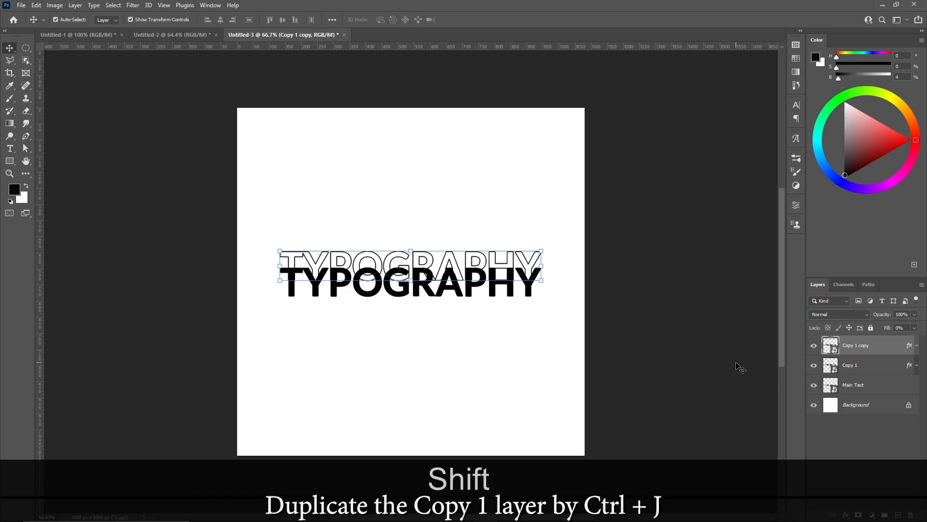
key(shift+Down)
key(shift+Down)
key(shift+Down)
key(shift+Down)
key(shift+Down)
key(shift+Down)
key(shift+Down)
key(shift+Down)
key(shift+Down)
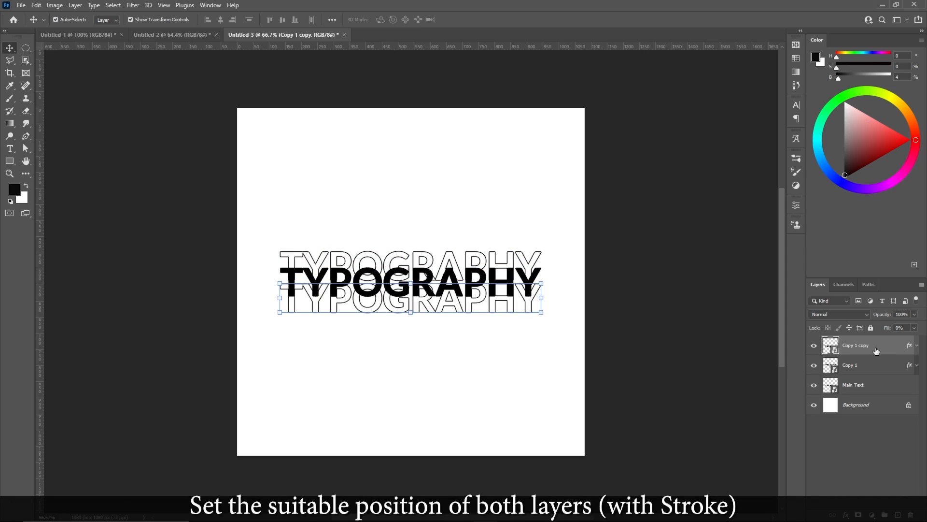
Group the Copy 1 and Copy 1 copy layers and add a layer mask to the group
key(shift)
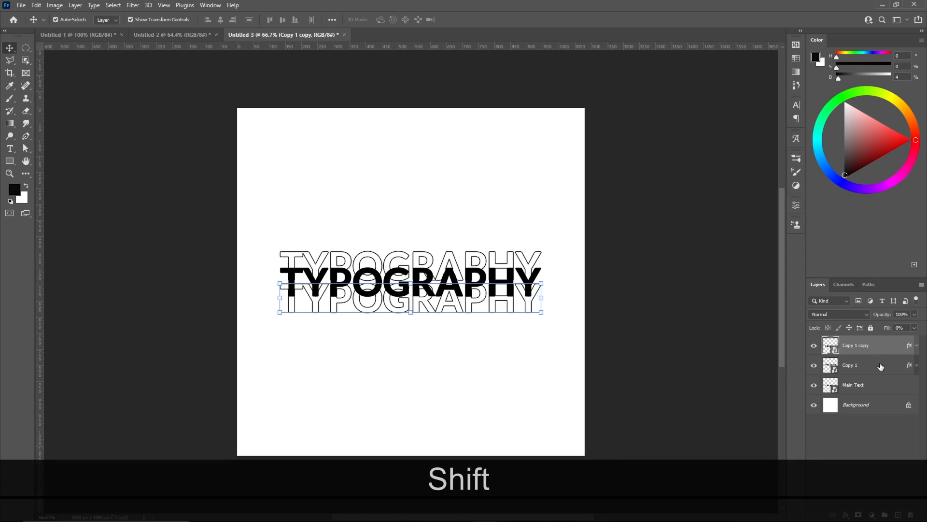
shift+click(880, 366)
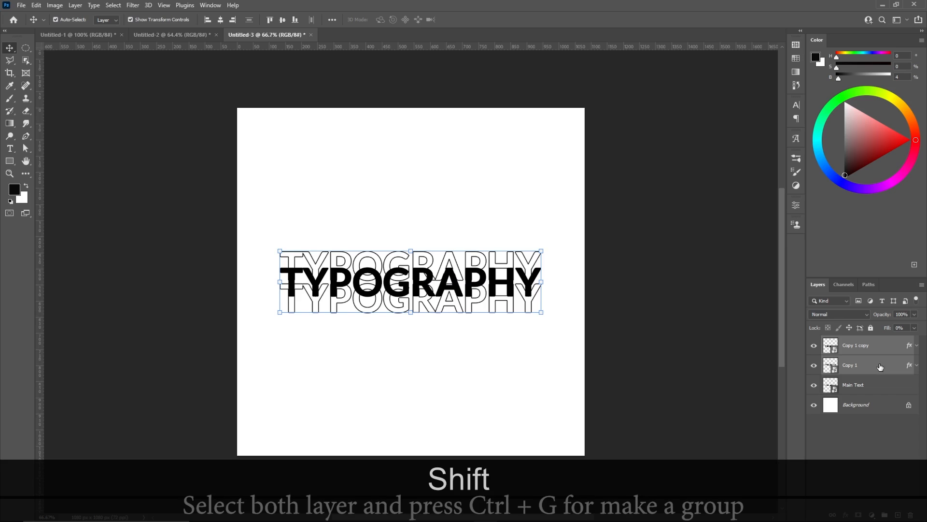
key(ctrl+g)
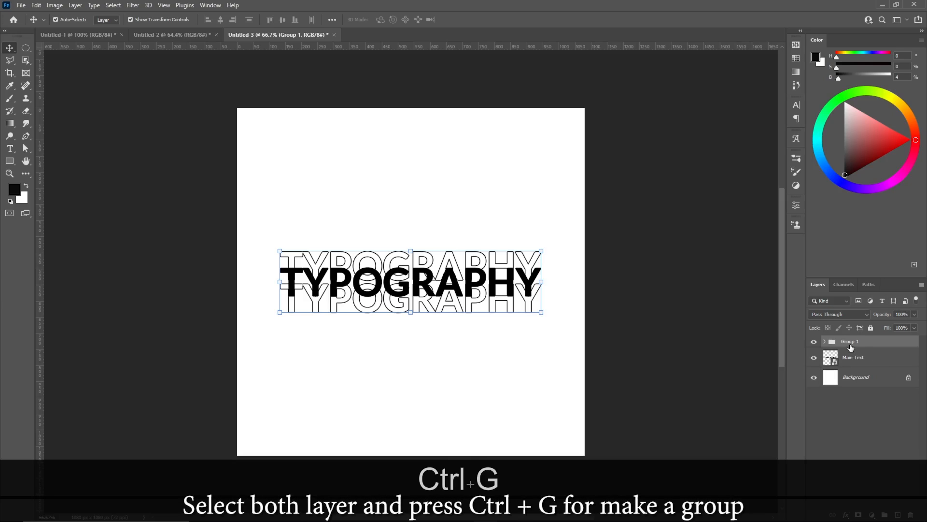
double_click(853, 345)
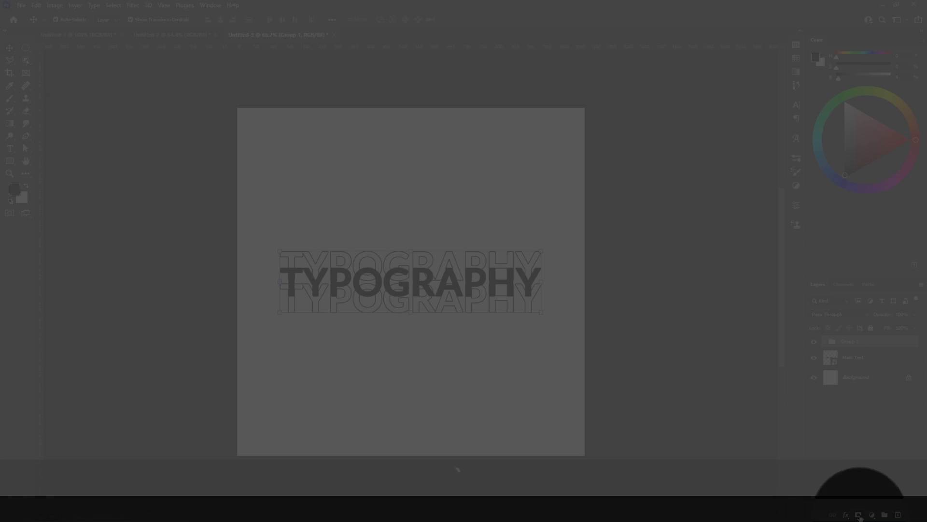
click(858, 515)
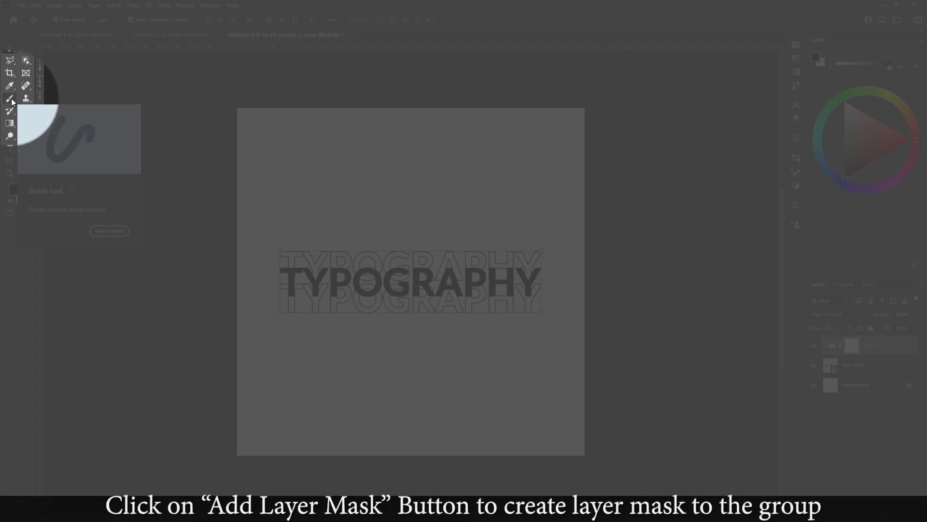
Choose the Brush tool and set its hardness to 0% for painting on the group's mask
click(11, 99)
right_click(339, 210)
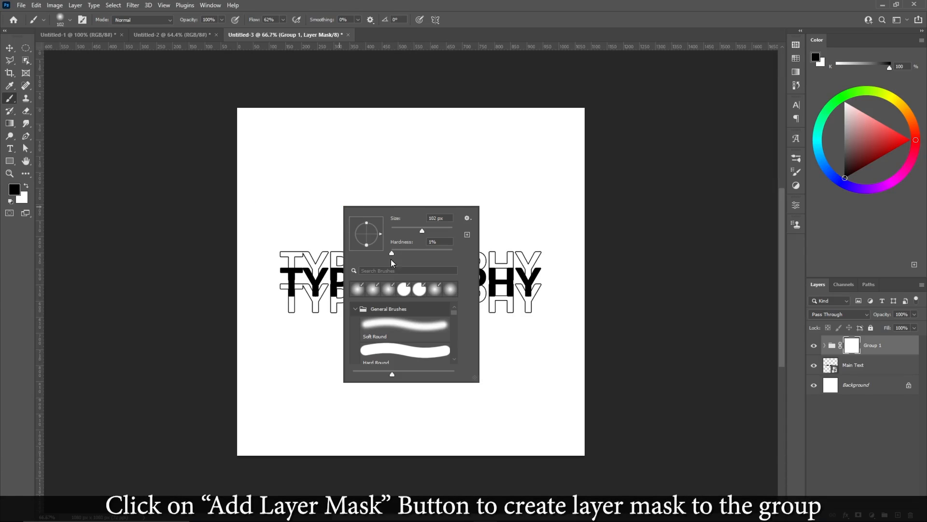
drag(427, 233, 416, 255)
Try hiding the outlines behind the main text by painting black on the Group 1 mask with 139 px and 114 px brushes
click(318, 284)
drag(302, 280, 559, 275)
key(ctrl+z)
right_click(398, 231)
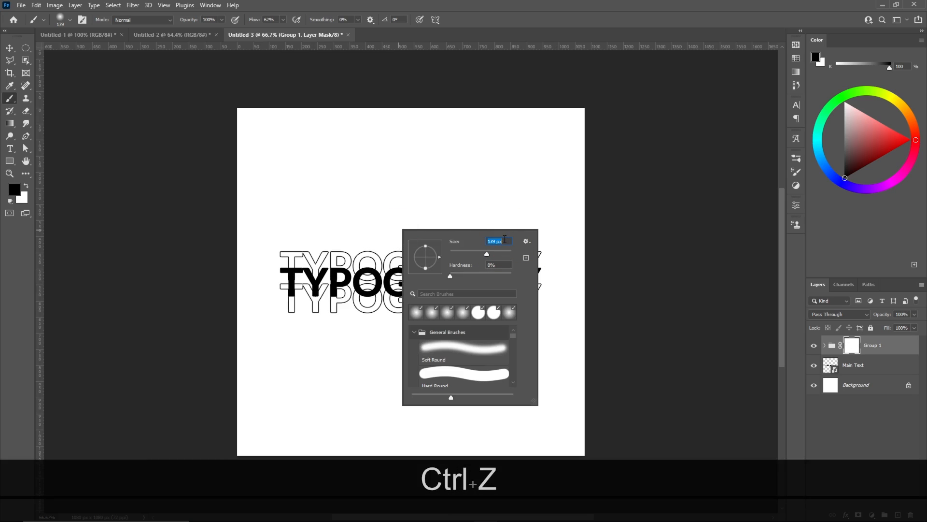
text(128)
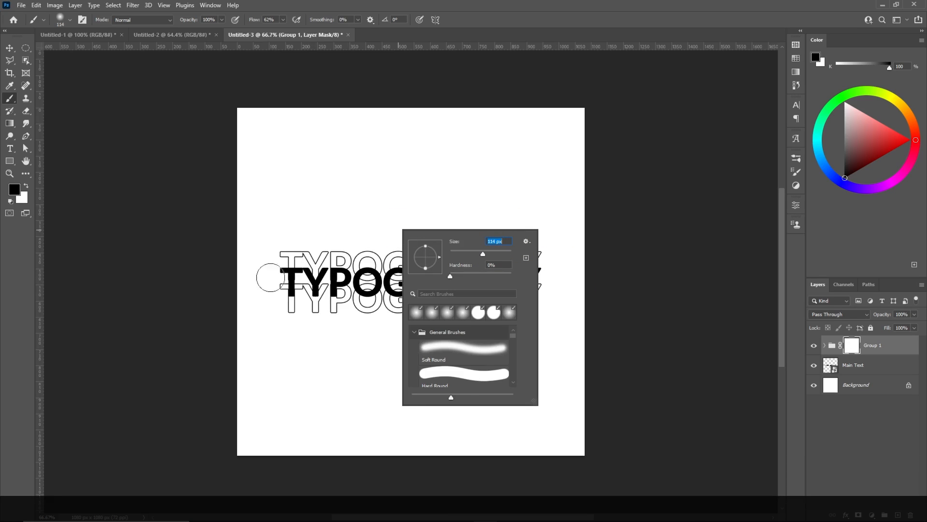
click(270, 277)
shift+click(566, 278)
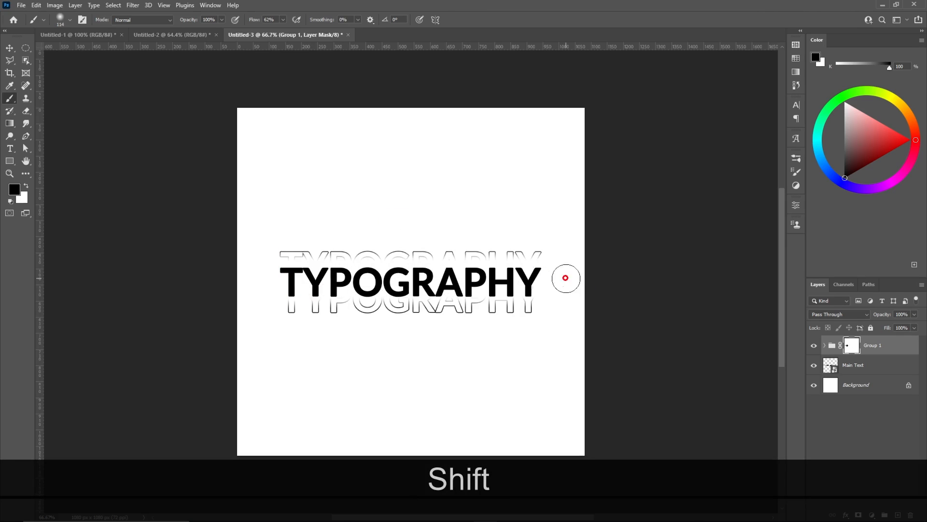
key(ctrl+shift+z)
shift+click(562, 282)
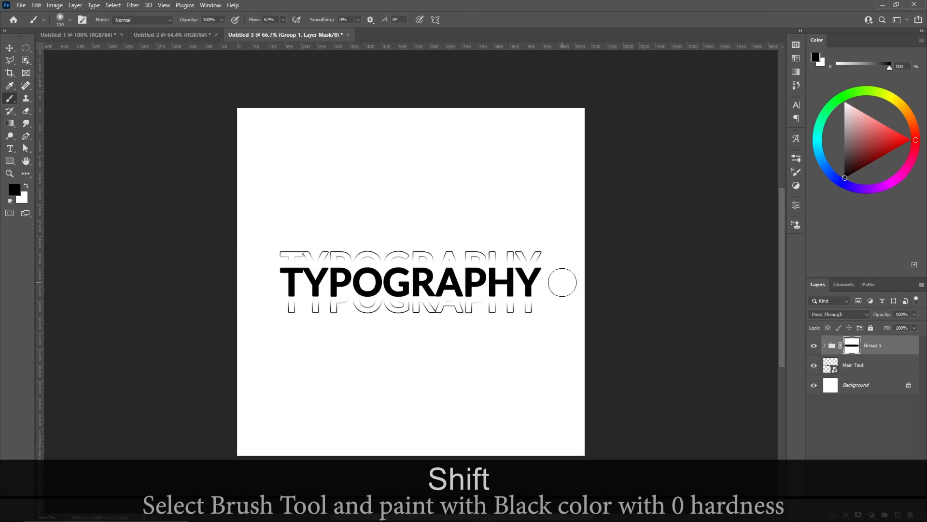
key(ctrl+z)
Reduce the brush size to 87 px and paint black straight across the Group 1 mask to hide the outlines behind the main text
right_click(485, 245)
click(590, 225)
scroll(589, 226, down, 12)
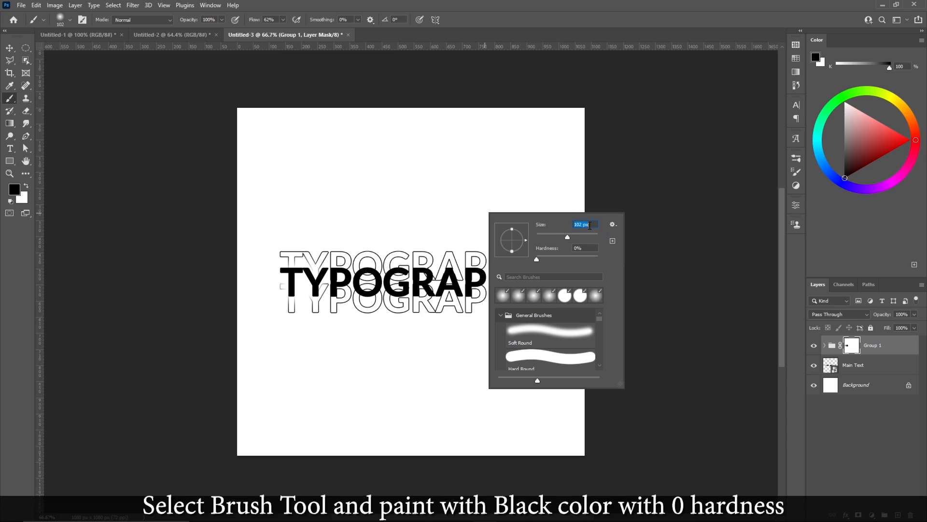
scroll(589, 225, down, 15)
key(Return)
shift+click(554, 279)
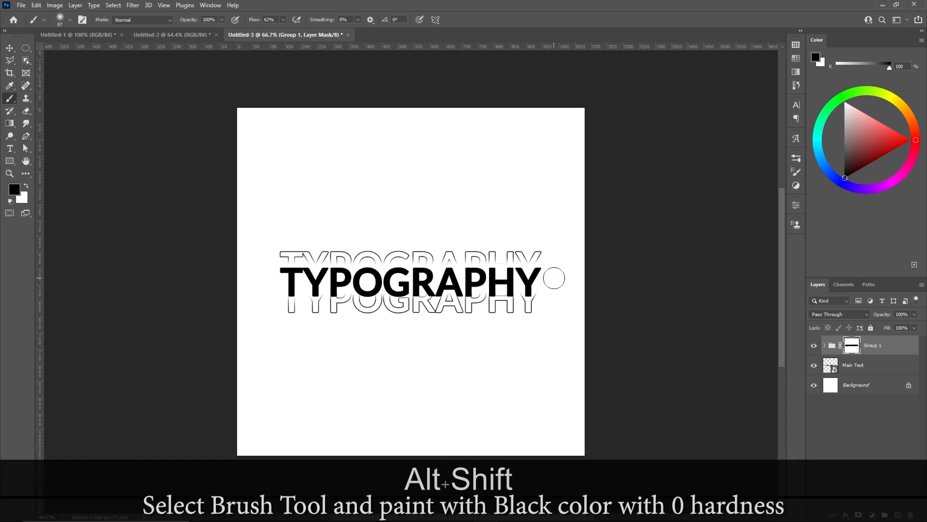
key(ctrl+z)
shift+click(557, 284)
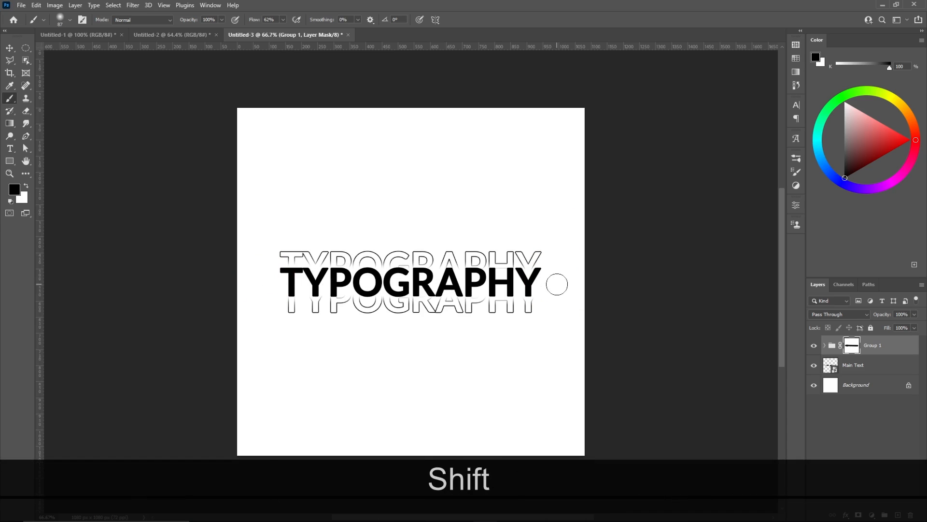
key(ctrl+shift+z)
shift+click(271, 283)
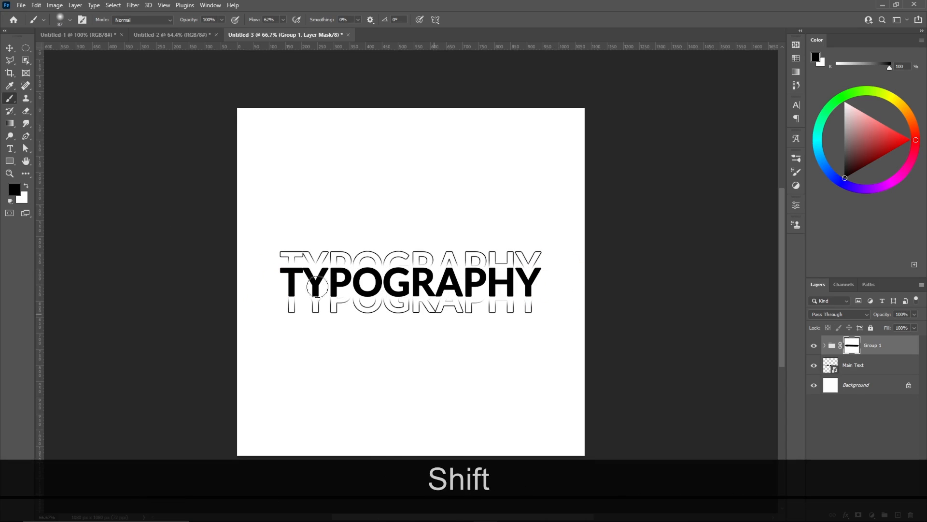
key(v)
click(635, 343)
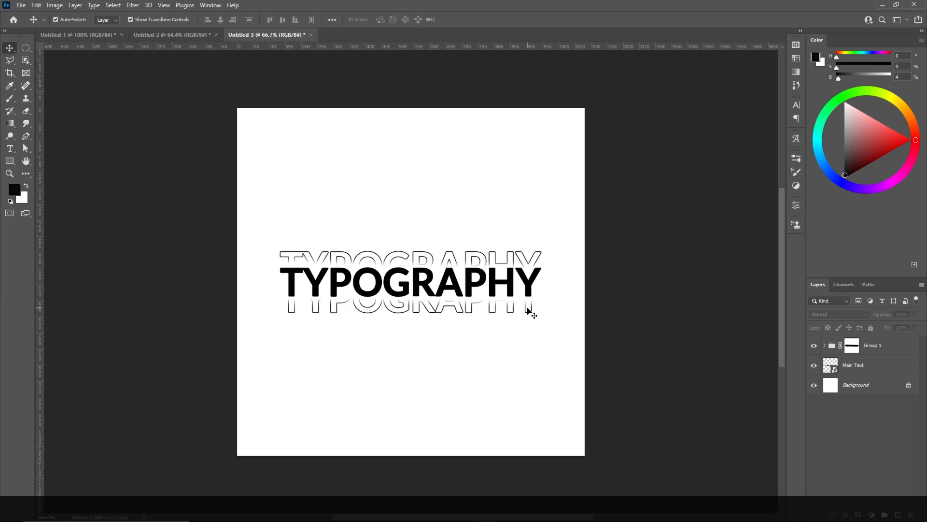
Duplicate Group 1 and name the duplicate Group 2
click(889, 348)
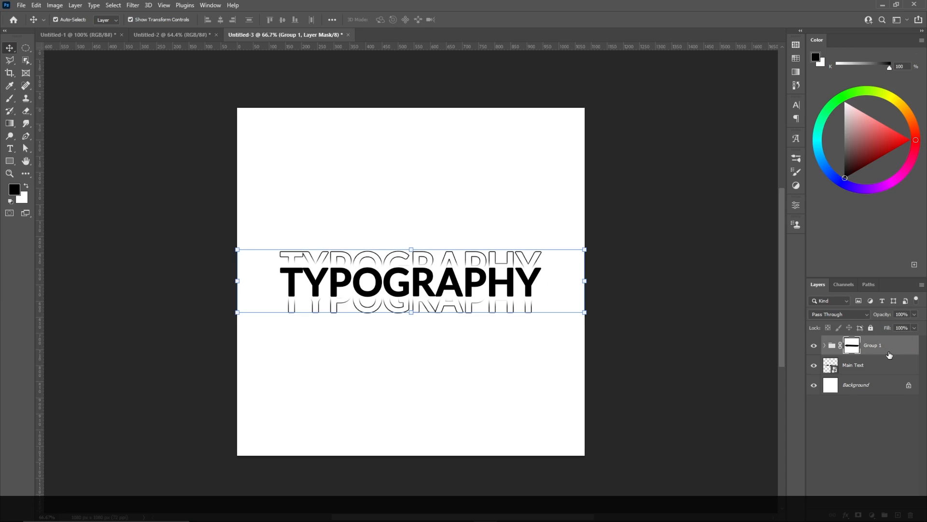
right_click(894, 347)
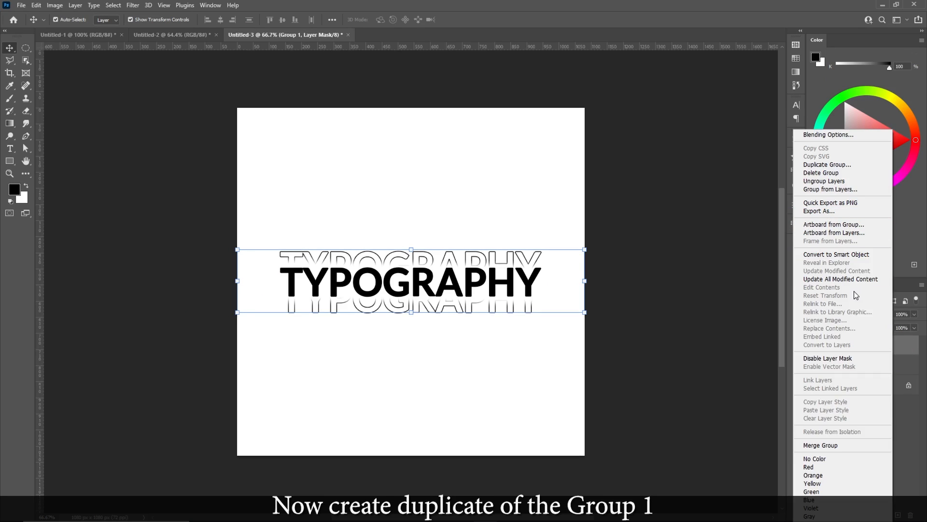
click(856, 164)
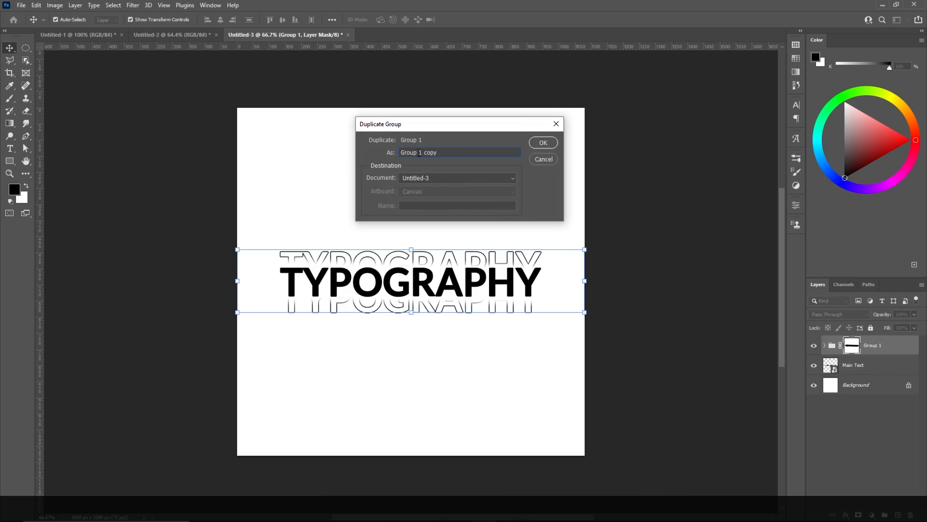
text(2)
key(Return)
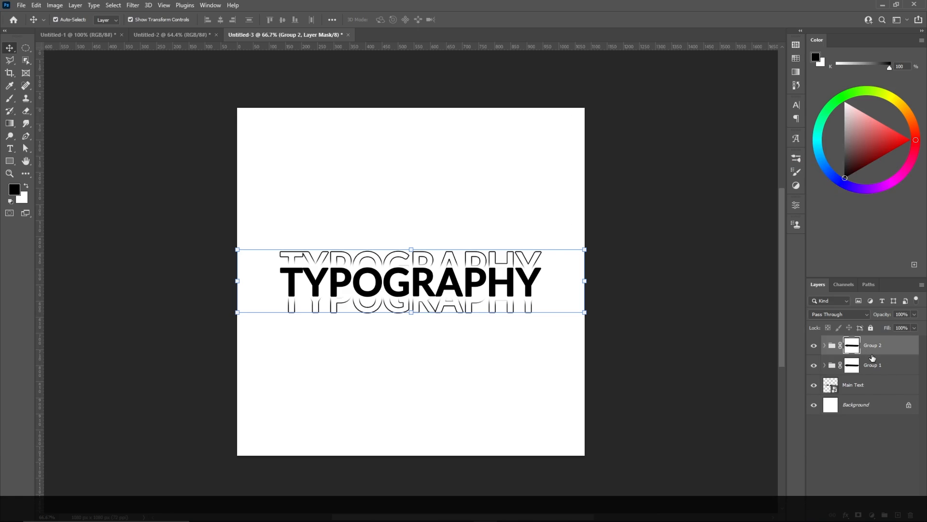
Move the Copy 1 copy layer inside Group 2 straight down by 40 px
click(824, 346)
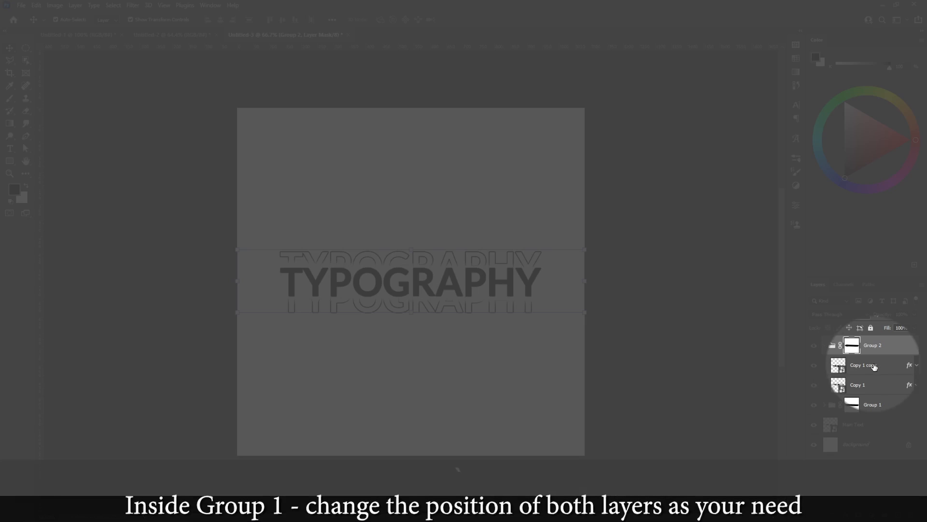
click(867, 367)
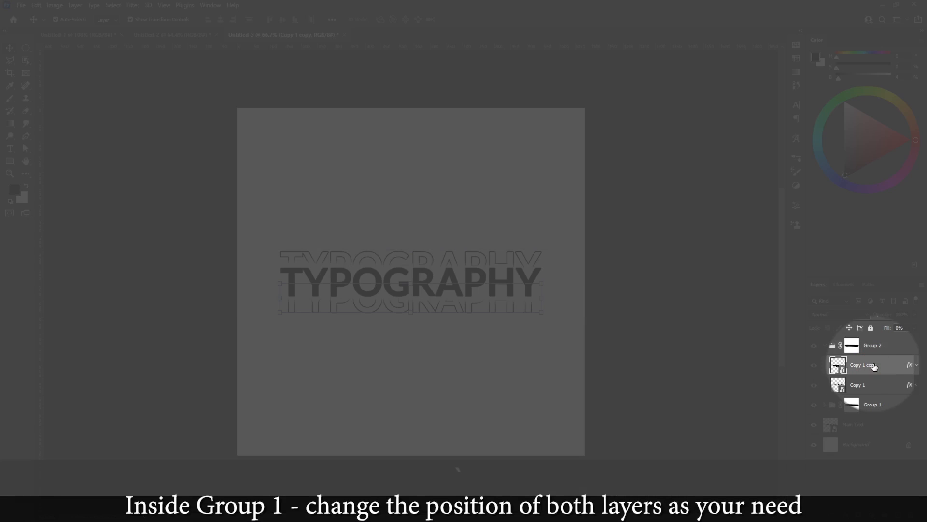
key(shift+Down)
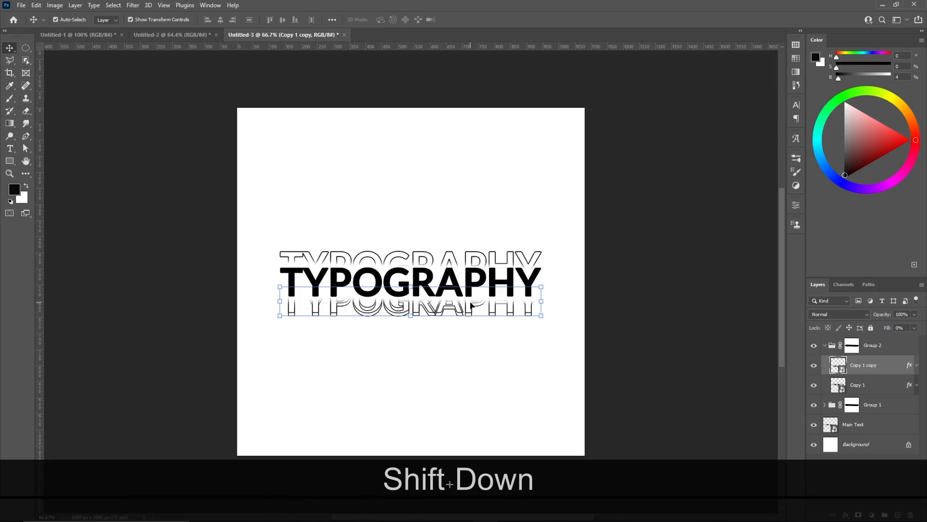
key(shift+Down)
key(shift+Down)
key(shift+Down)
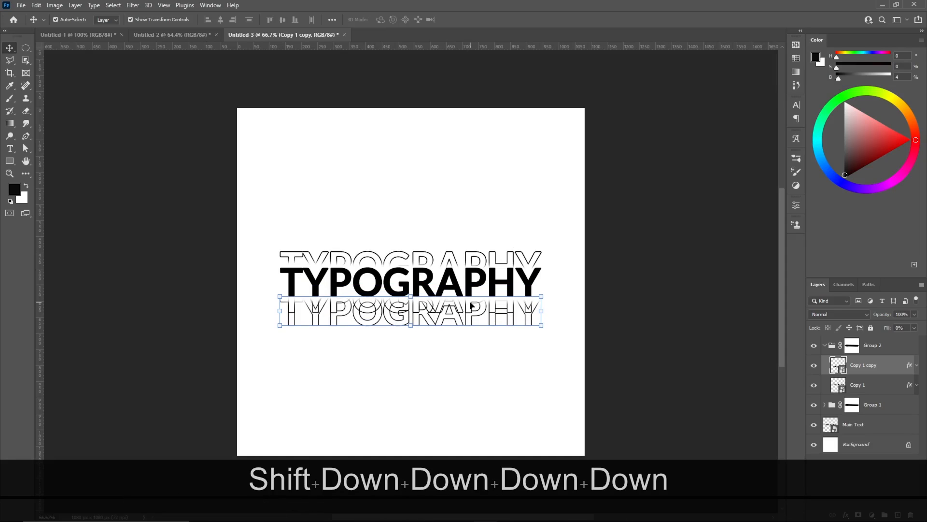
Move the Copy 1 layer inside Group 2 straight up by 40 px and collapse the group
key(shift+Up)
key(shift+Up)
key(shift+Up)
key(shift+Up)
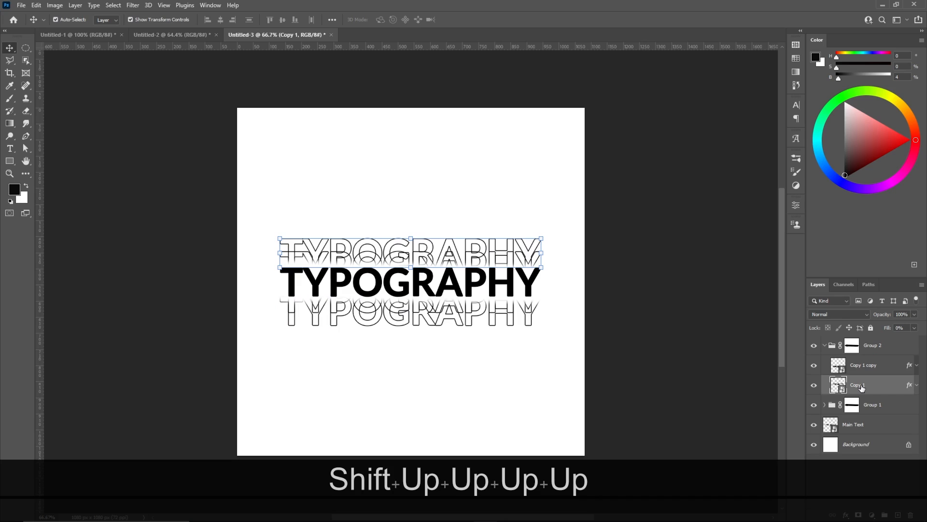
click(824, 345)
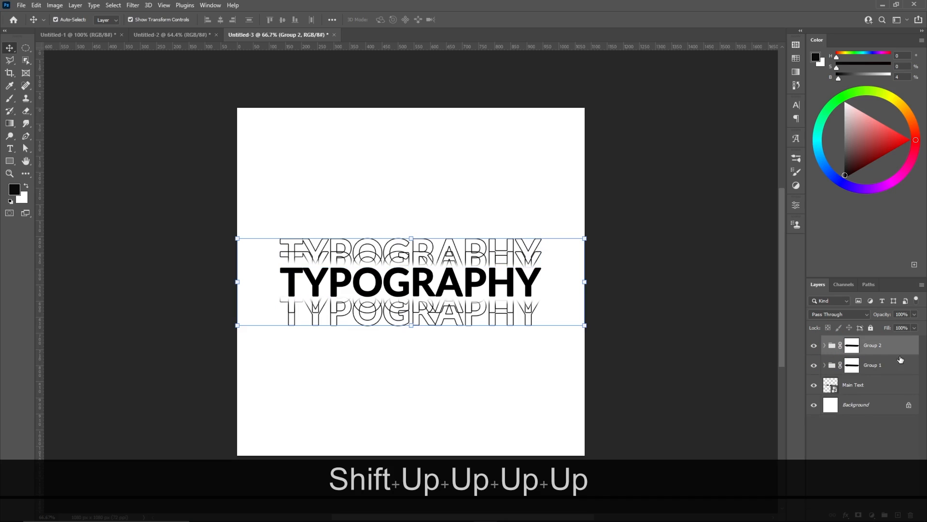
Reorder the layers so Main Text is uppermost, followed by Group 1 and then Group 2 above the Background
mouse_move(888, 349)
mouse_down()
mouse_move(893, 402)
mouse_move(884, 338)
mouse_up()
click(867, 391)
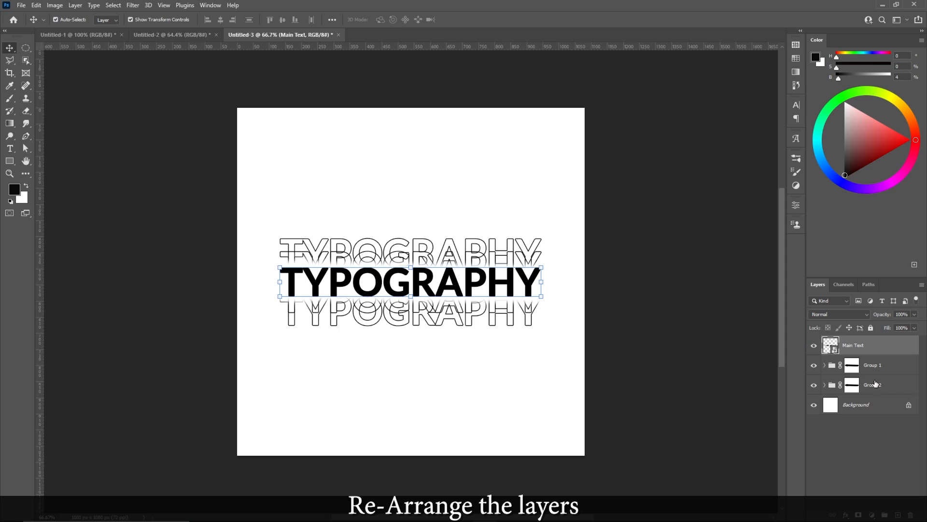
Paint black on the Group 2 layer mask with a 126 px brush in straight strokes across the main text, fading the outlined copies around it
click(857, 386)
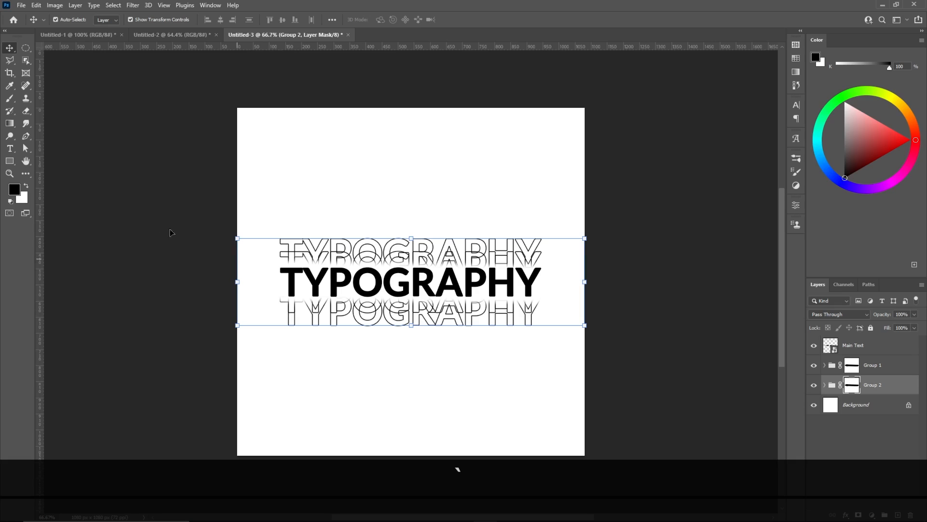
key(b)
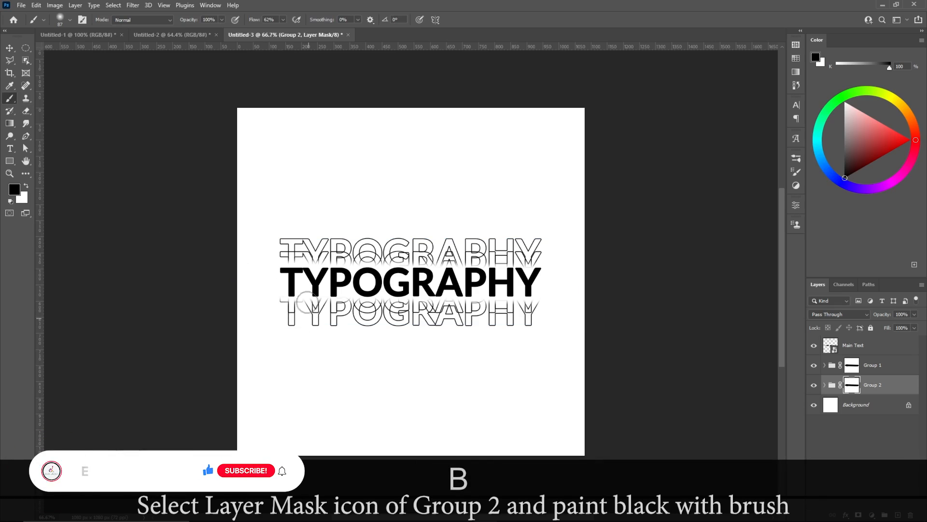
alt+right_click(280, 271)
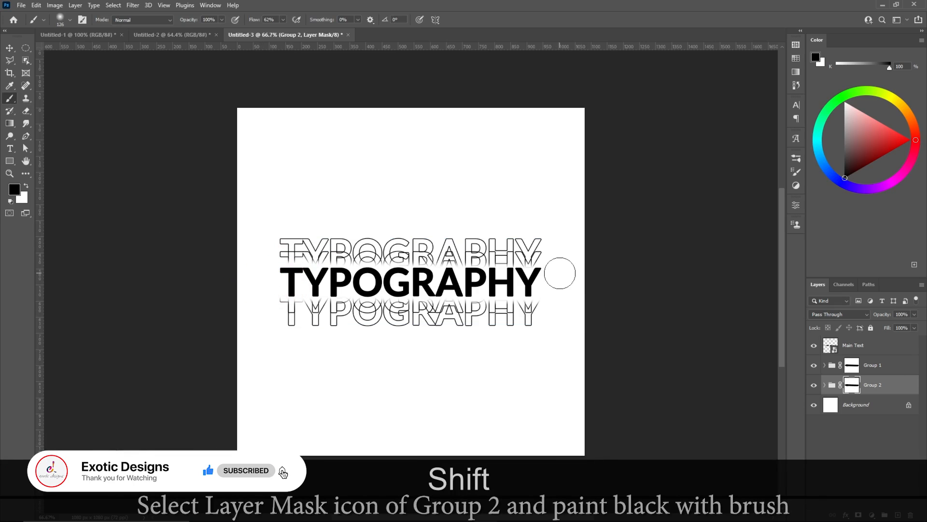
drag(257, 295, 354, 295)
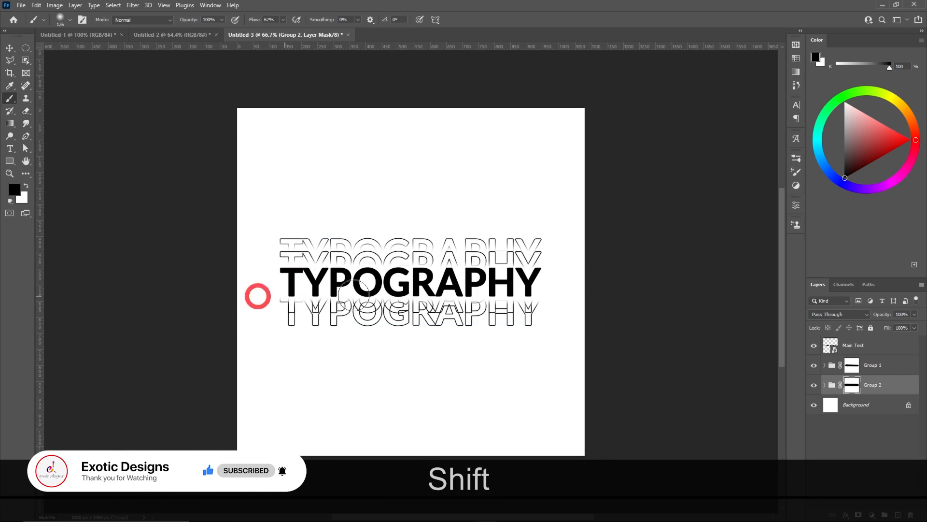
shift+click(565, 291)
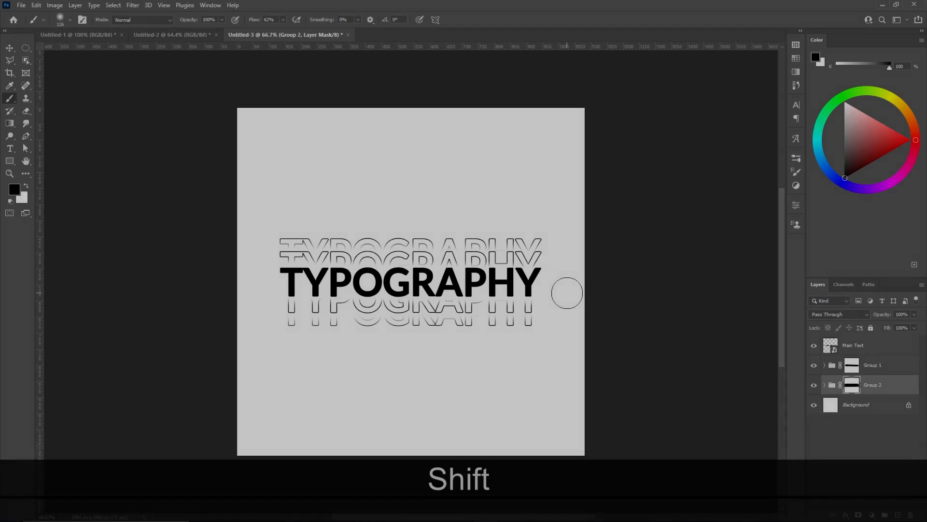
key(ctrl+z)
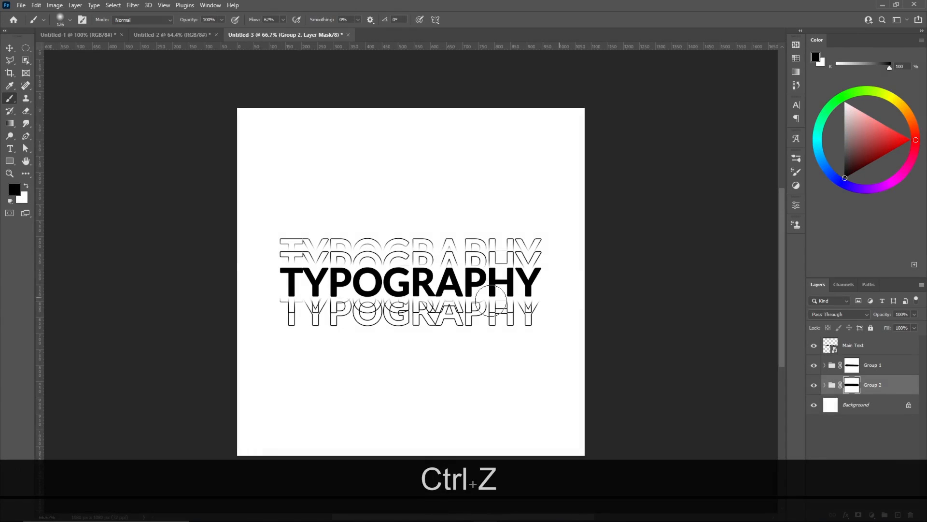
shift+click(567, 291)
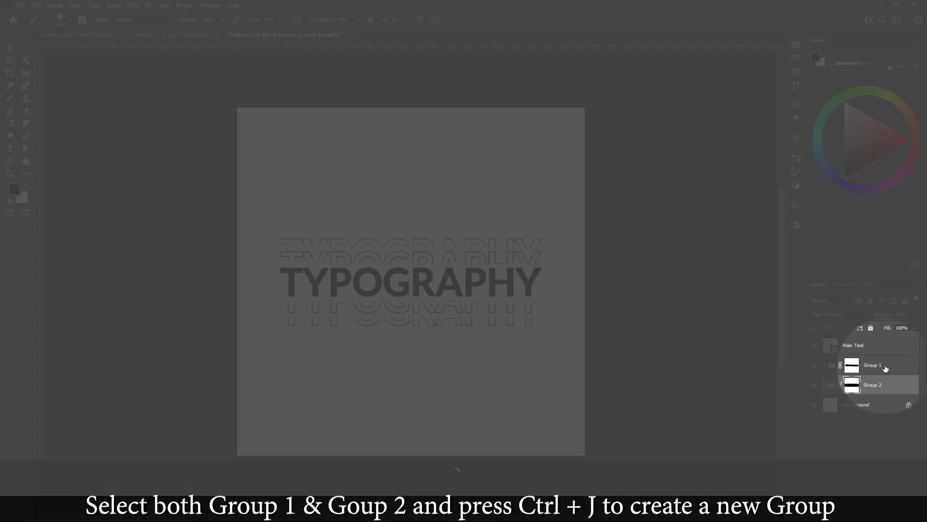
Combine Group 1 and Group 2 into a new group named Group 3 with Pass Through blending
click(884, 366)
shift+click(888, 382)
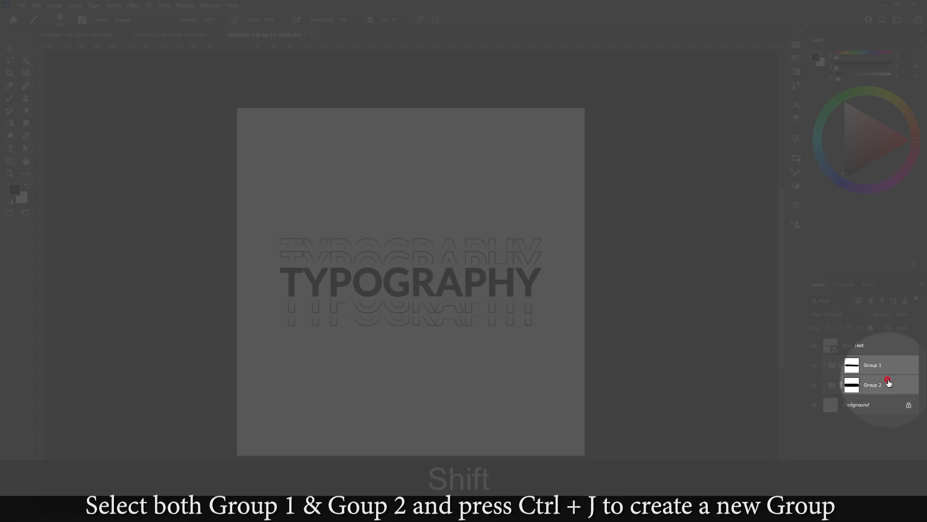
right_click(888, 382)
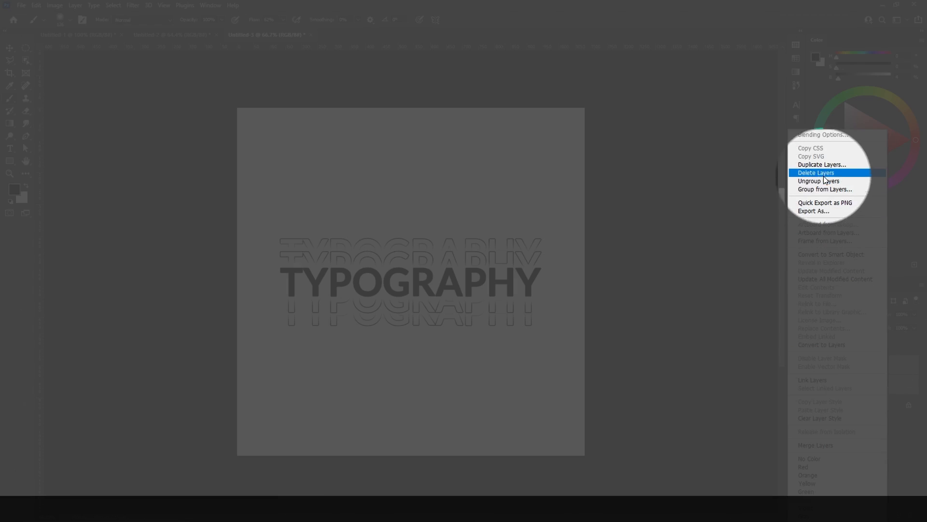
click(833, 189)
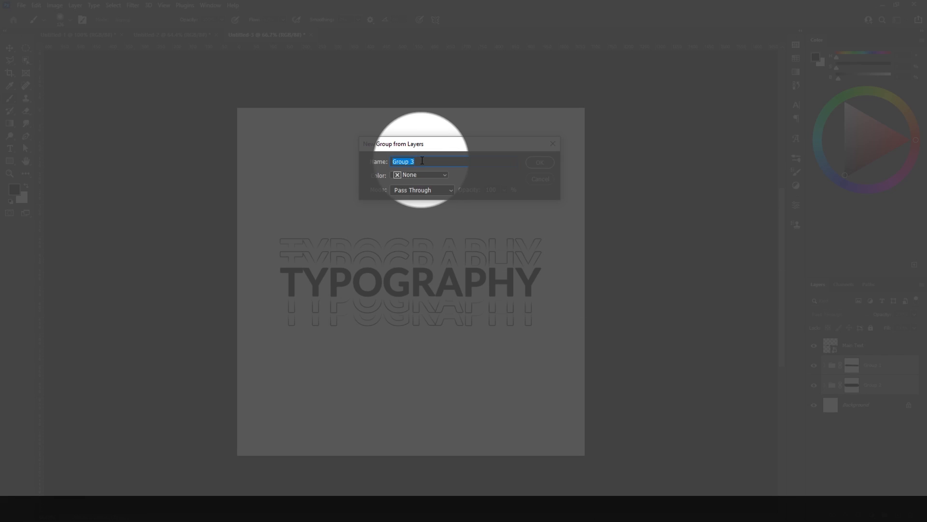
key(Return)
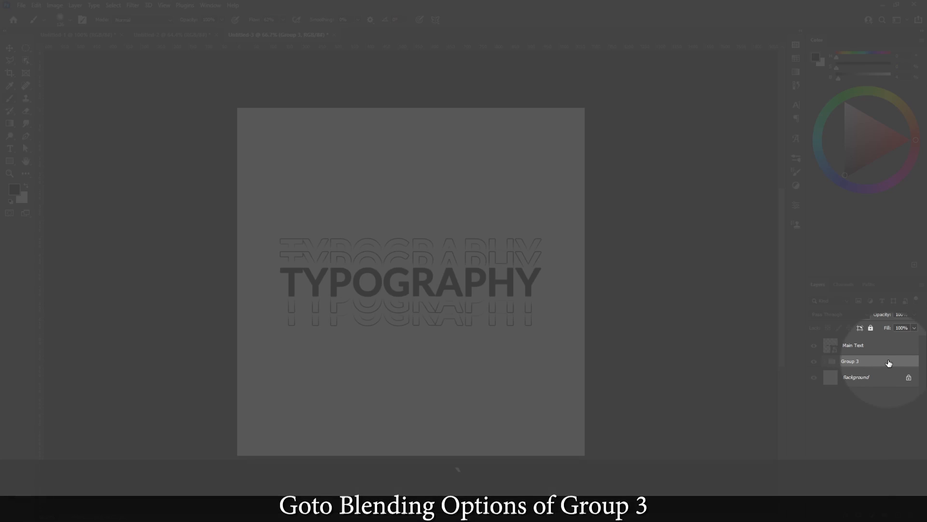
Apply a Gradient Overlay to Group 3 using the orange-to-blue Purple_22 gradient
right_click(891, 363)
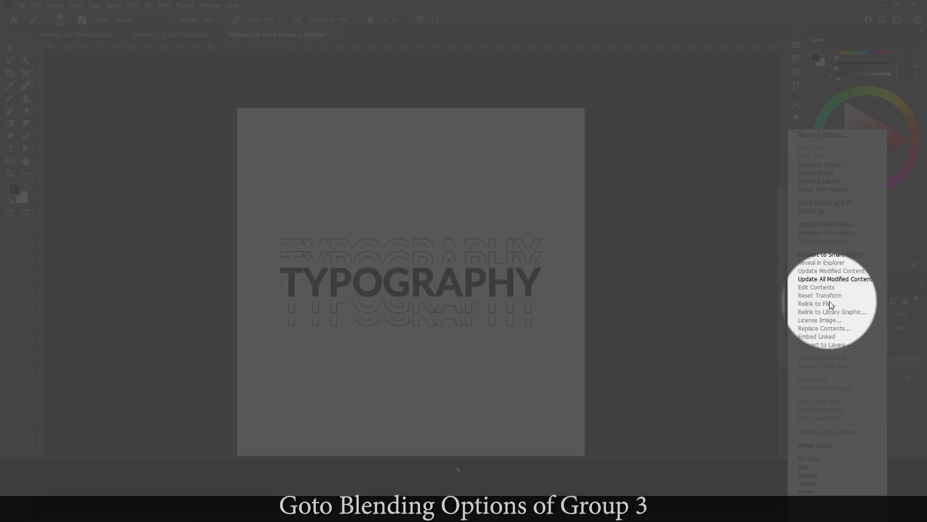
click(833, 135)
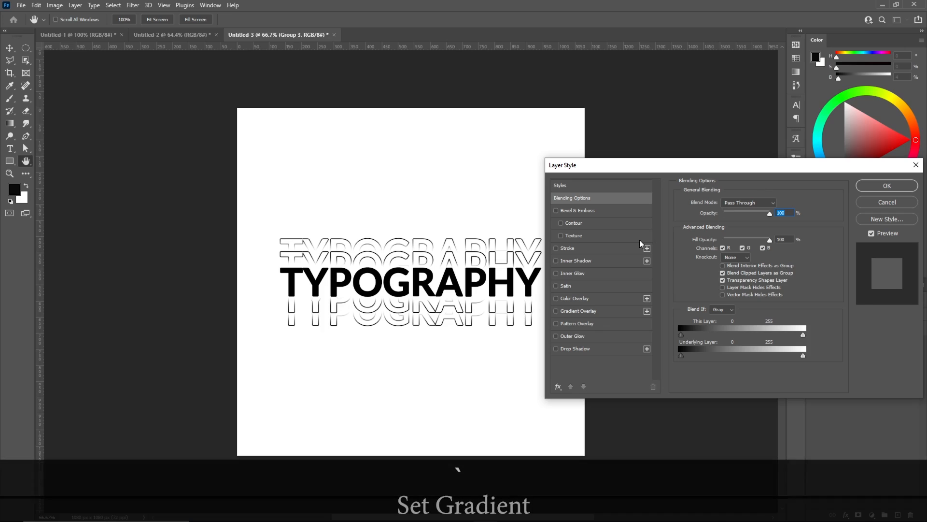
click(571, 311)
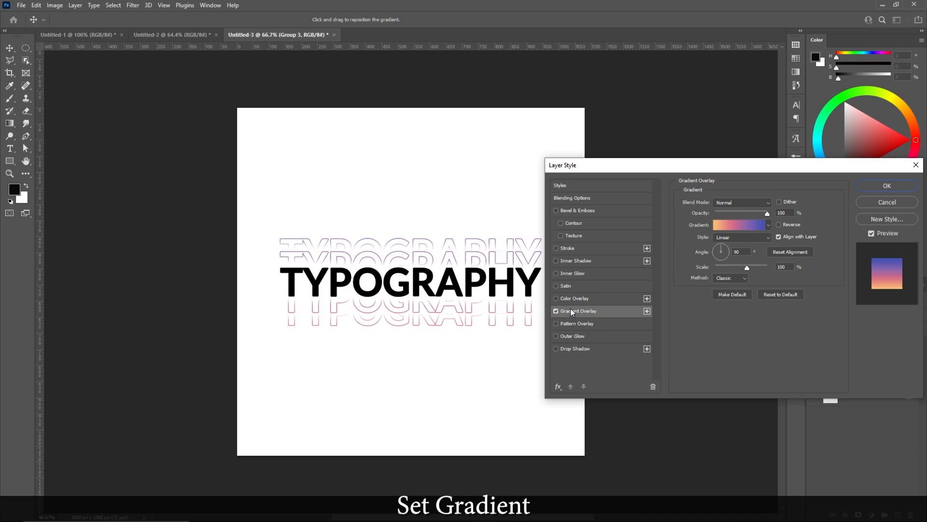
click(752, 224)
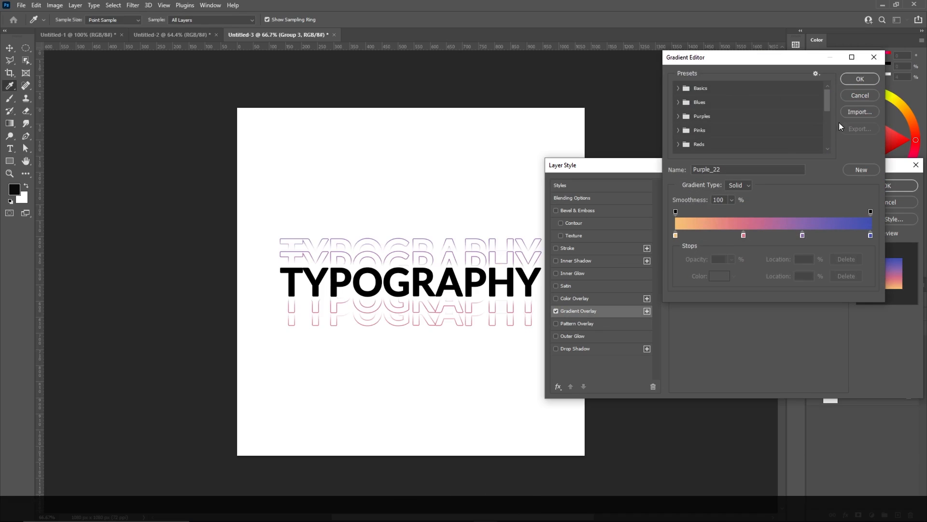
click(860, 79)
click(899, 186)
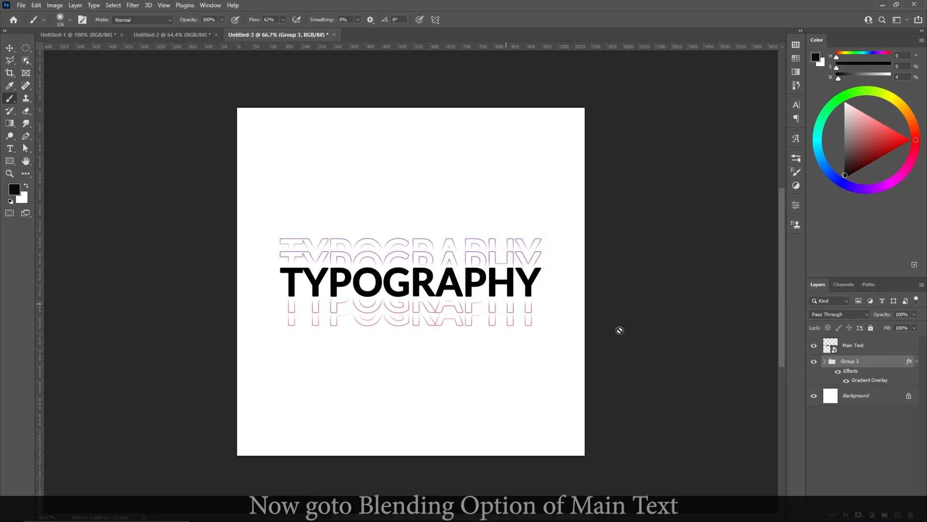
Apply the same orange-to-blue Gradient Overlay to the Main Text layer and collapse the effects lists of both Main Text and Group 3
click(864, 347)
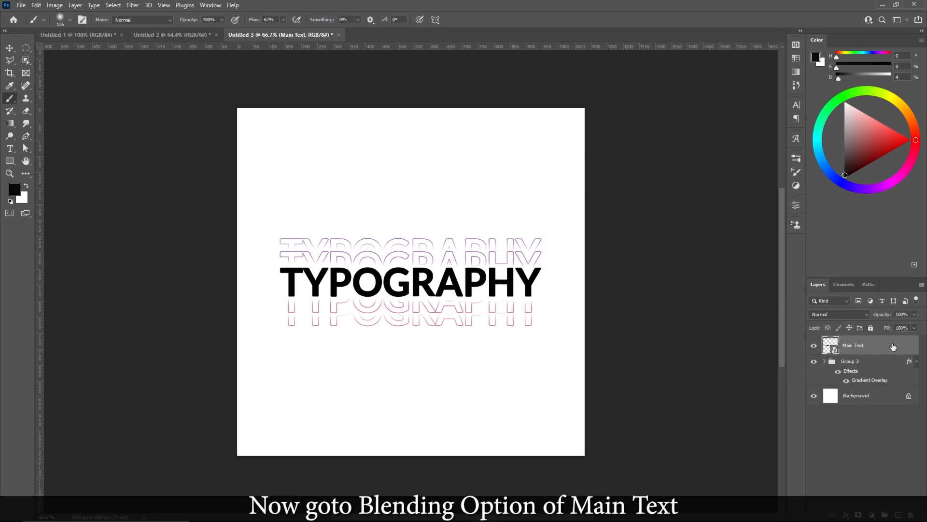
right_click(893, 347)
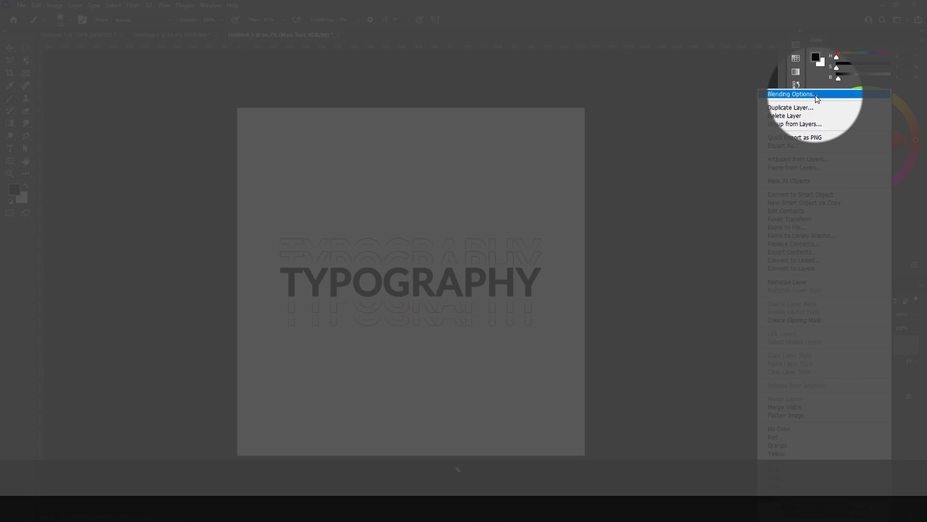
click(817, 99)
drag(663, 167, 672, 89)
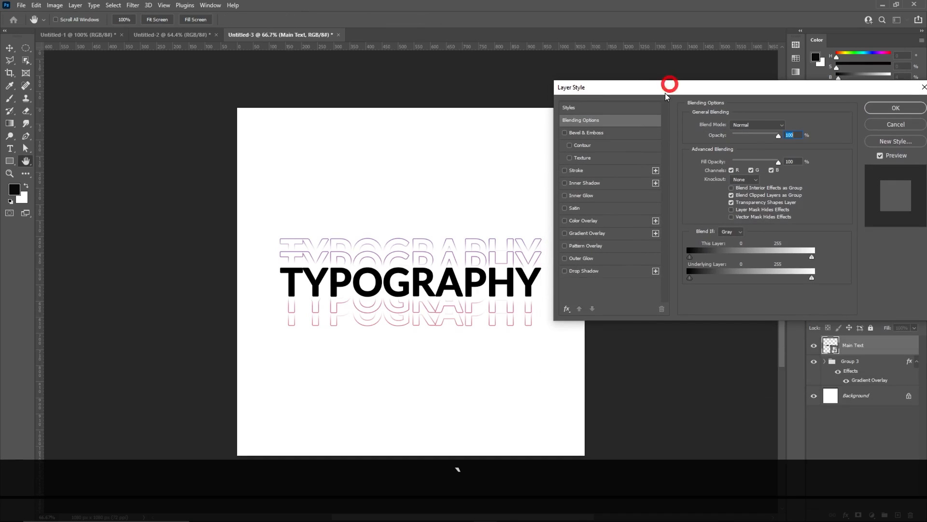
click(566, 233)
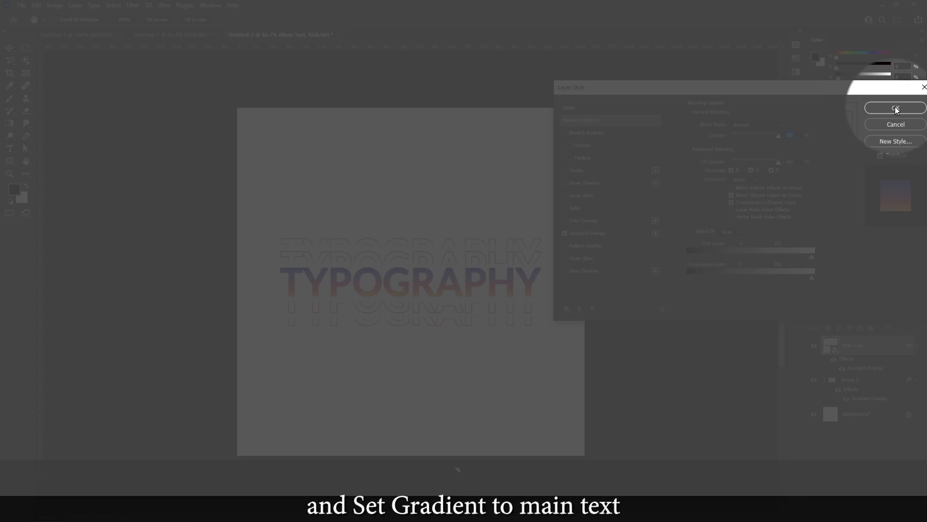
click(894, 110)
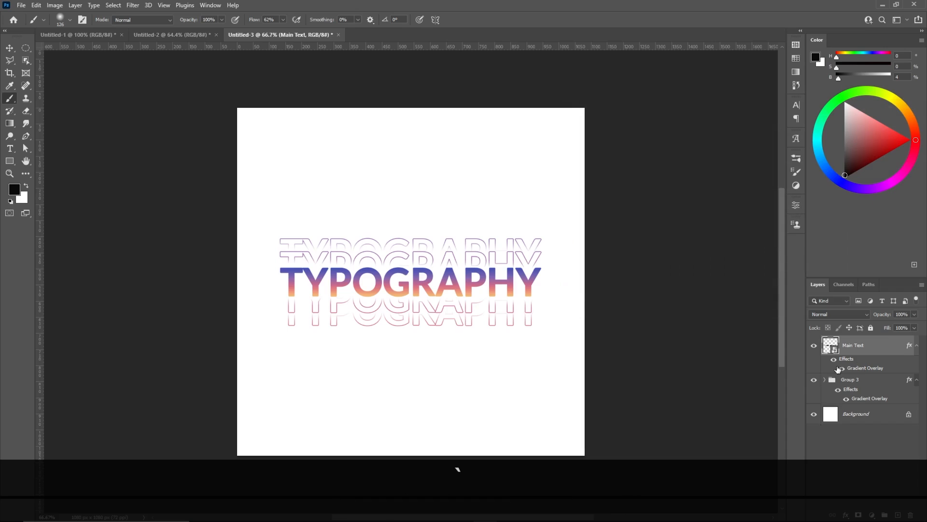
click(916, 346)
click(917, 361)
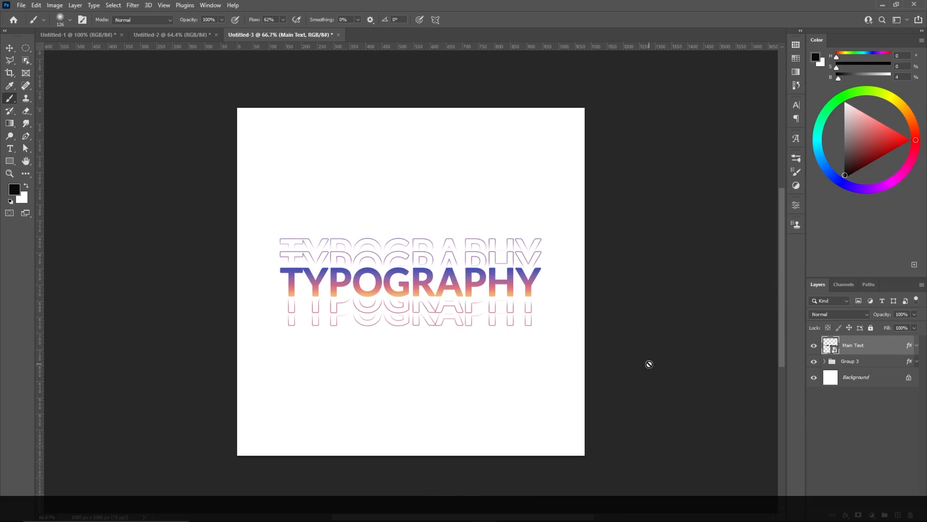
Replace the text in the Main Text smart object with EXOTIC, then save and close its contents
scroll(321, 293, up, 4)
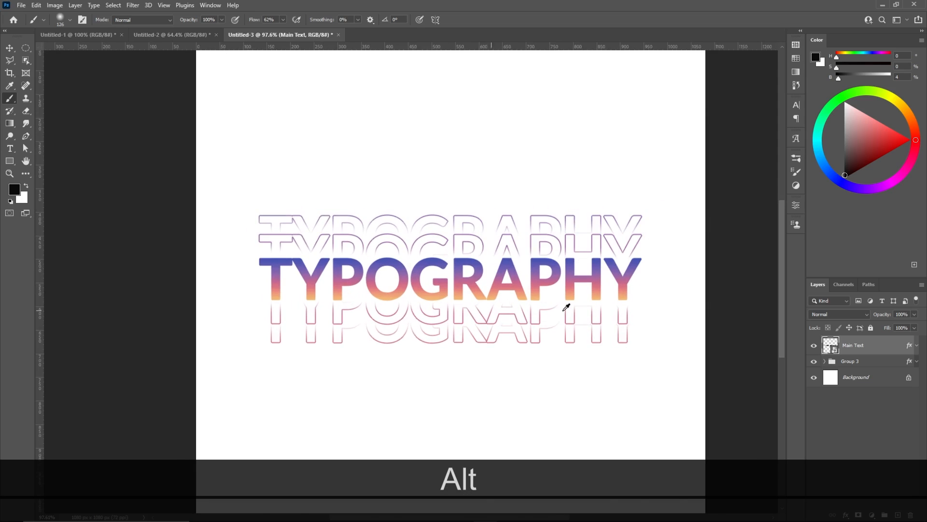
scroll(566, 307, up, 2)
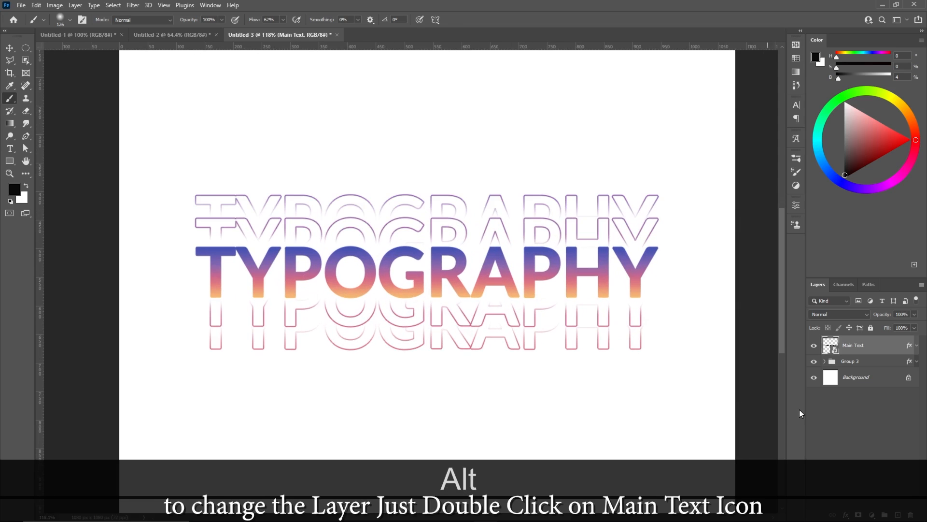
double_click(830, 348)
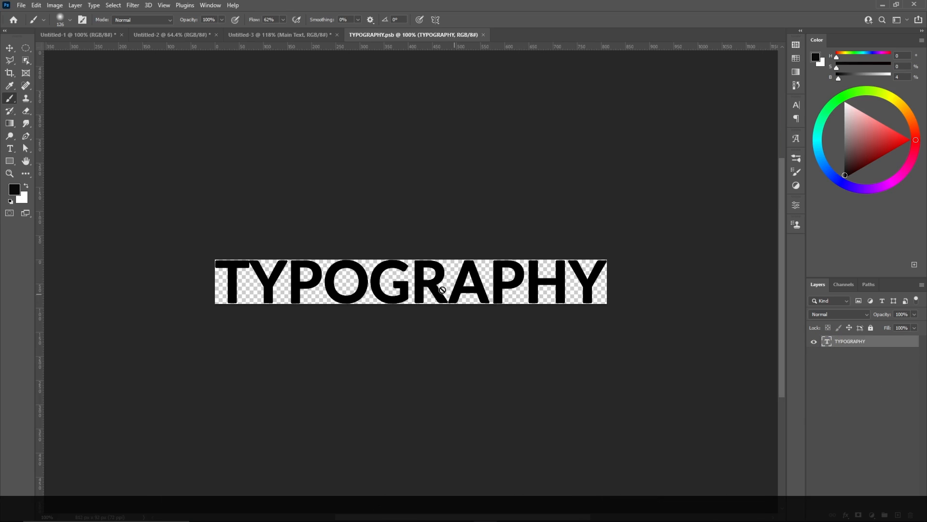
key(v)
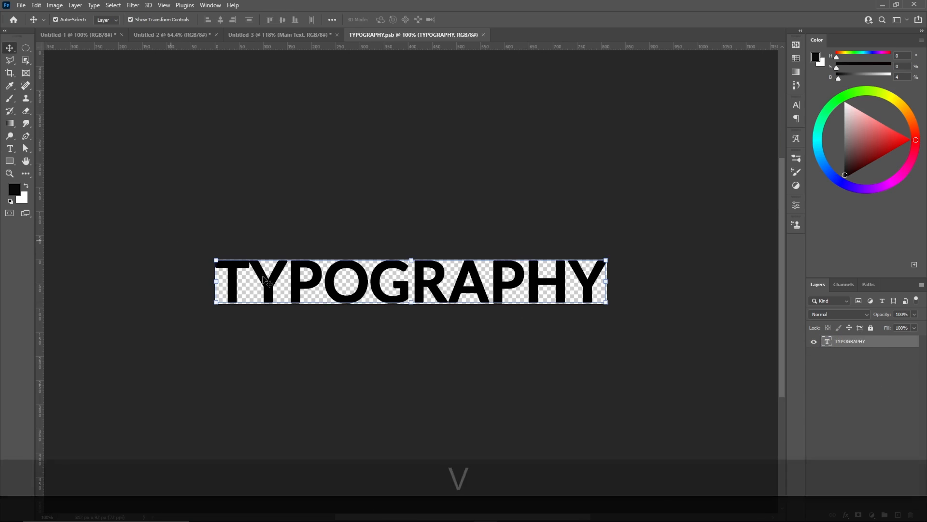
double_click(439, 284)
text(e)
key(BackSpace)
key(Caps_Lock)
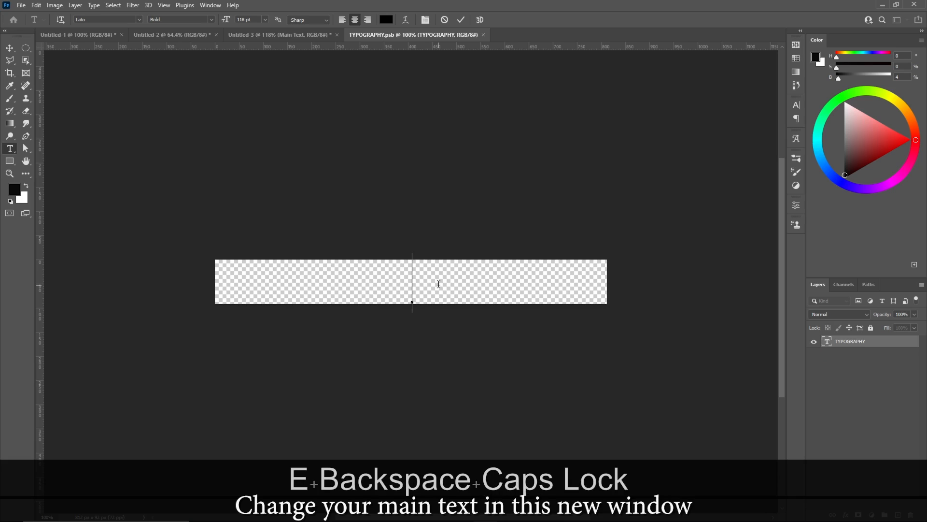
text(EXOTIC)
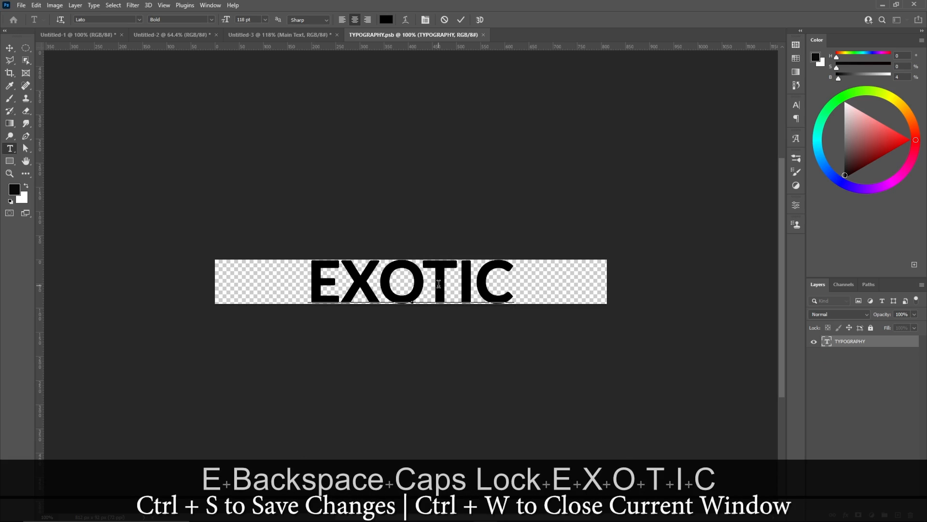
key(ctrl+s)
key(ctrl+w)
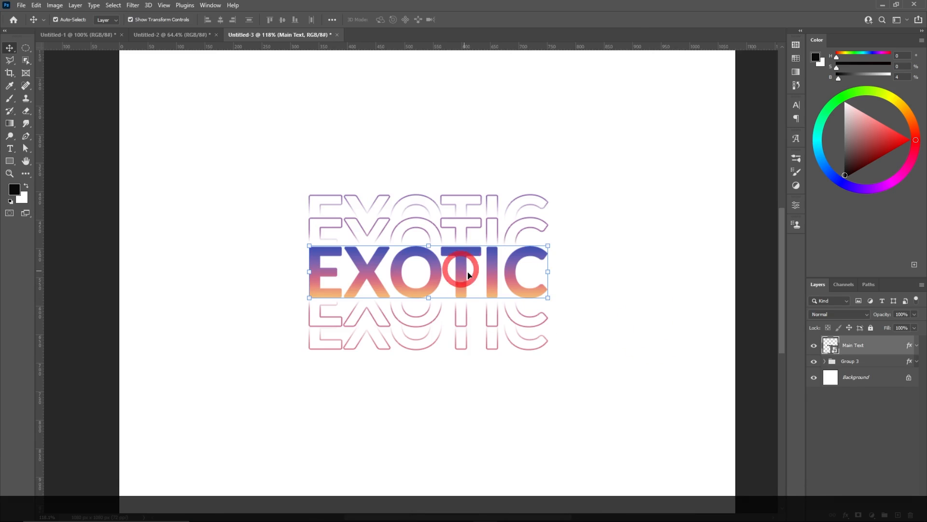
Change the Main Text smart object's wording to DESIGNS, then save and close its contents
double_click(831, 344)
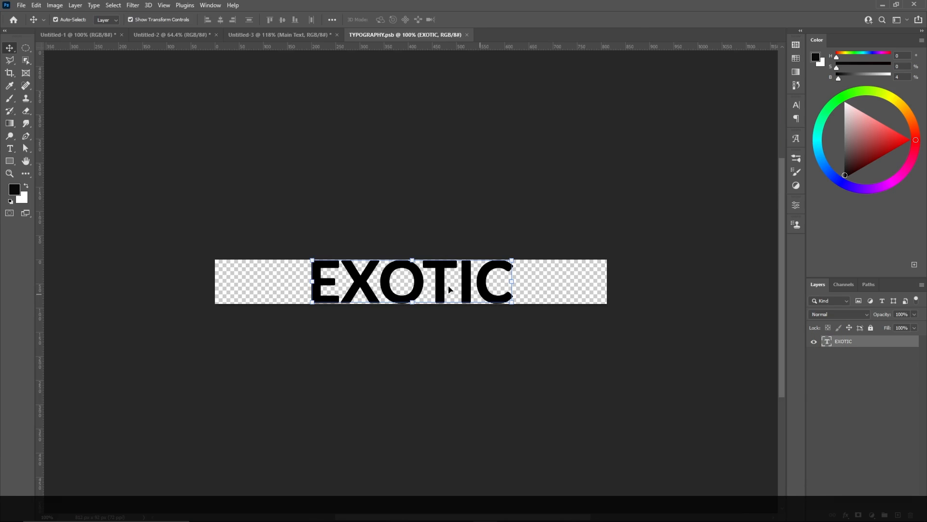
double_click(431, 276)
text(DESIGNS)
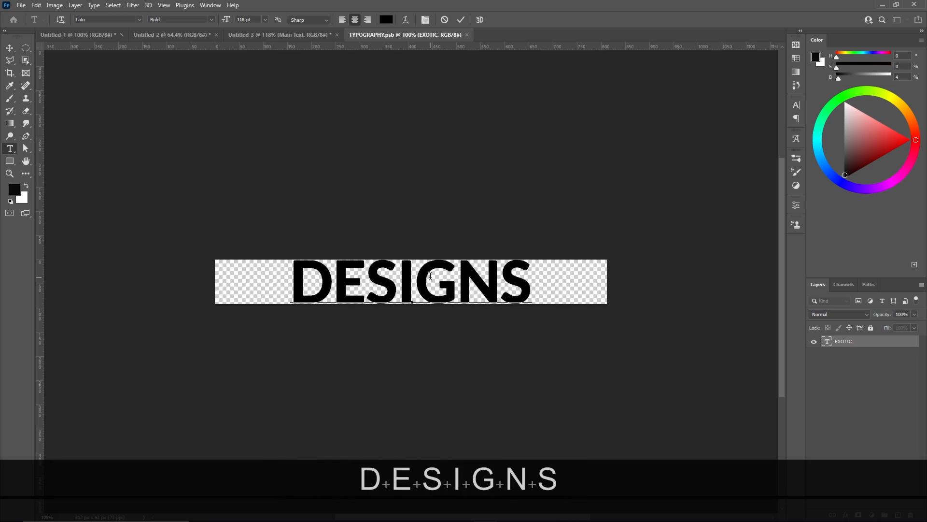
key(ctrl+s)
key(ctrl+w)
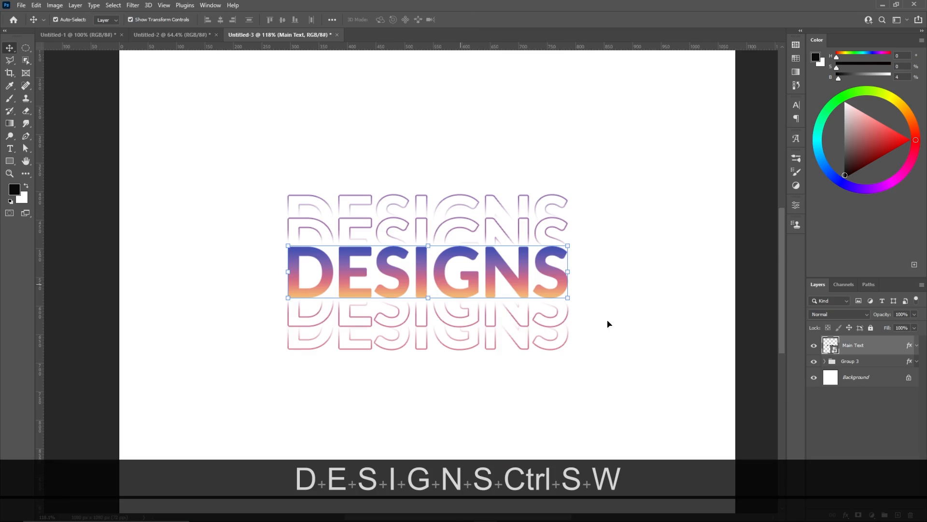
Change the Main Text smart object's wording to THANK YOU and save its contents
double_click(830, 345)
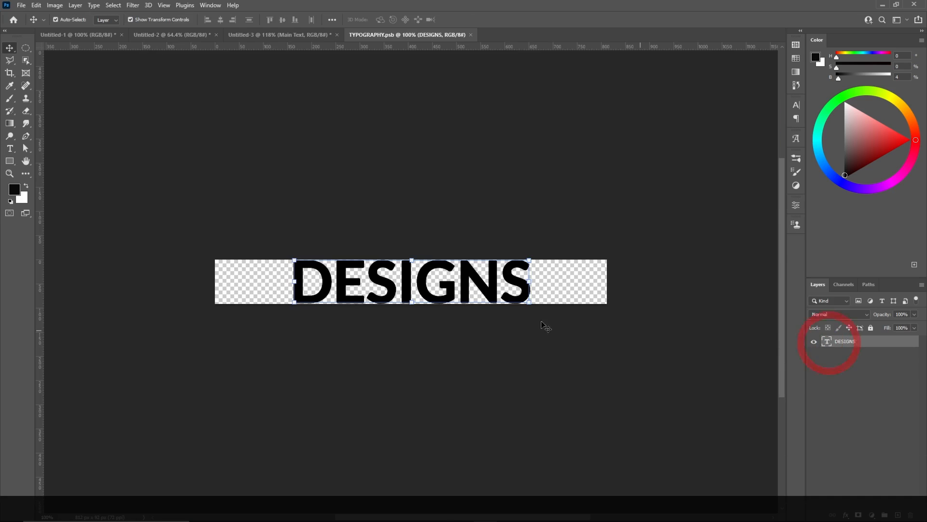
double_click(433, 290)
key(ctrl+h)
text(THANK YOU)
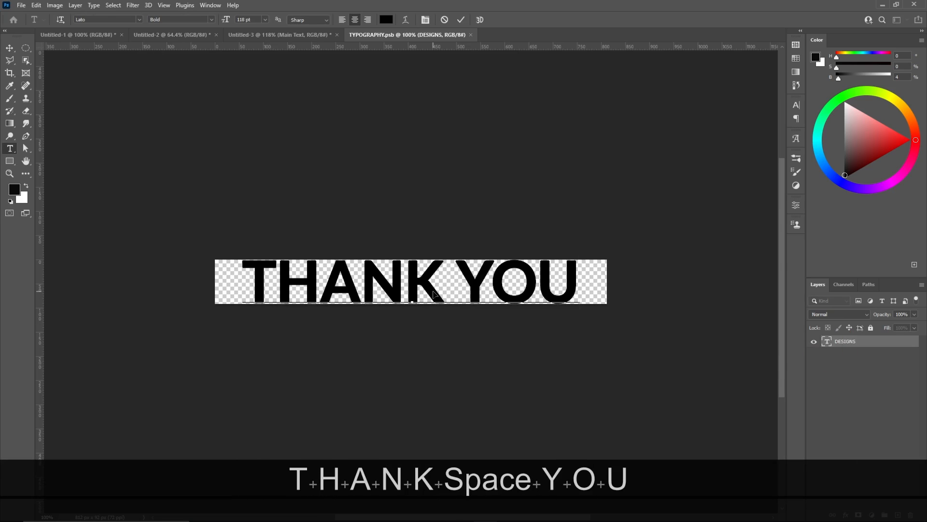
key(ctrl+s)
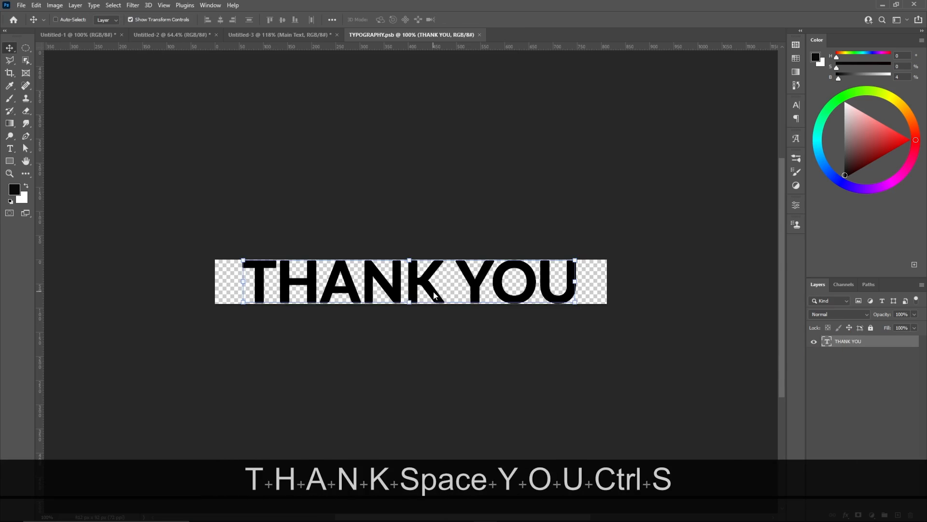